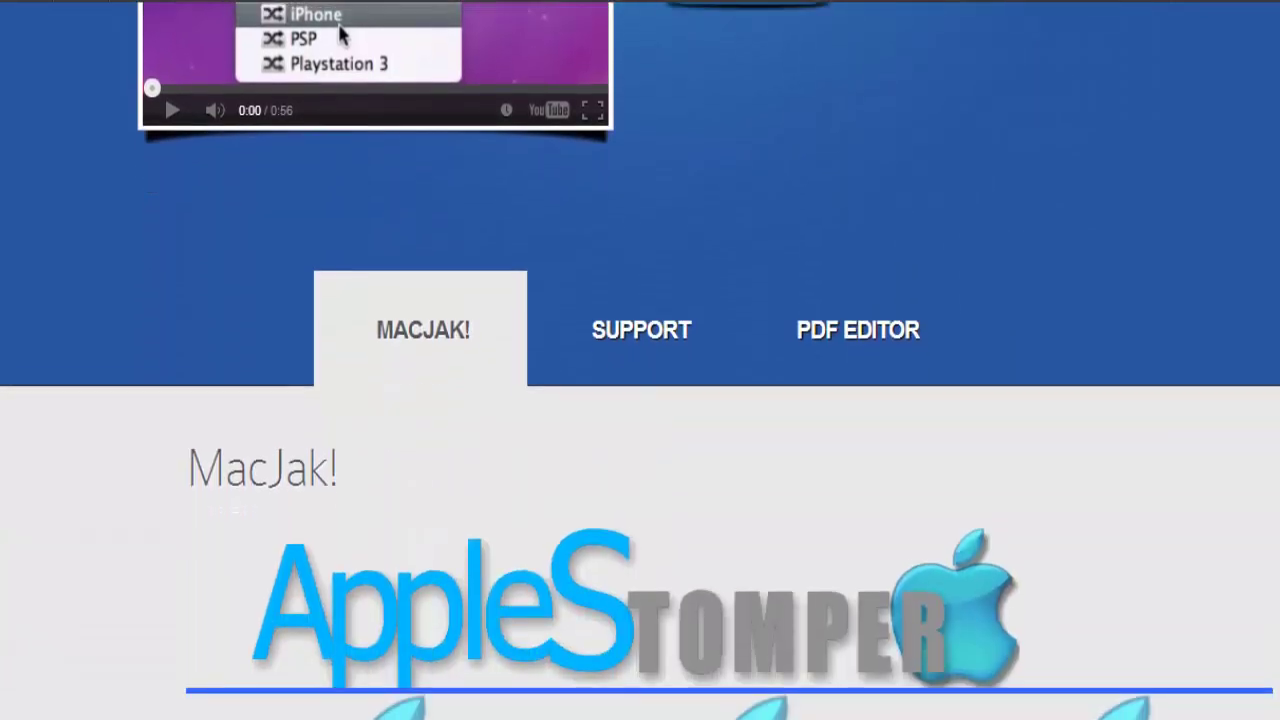
scroll(640, 360, down, 3)
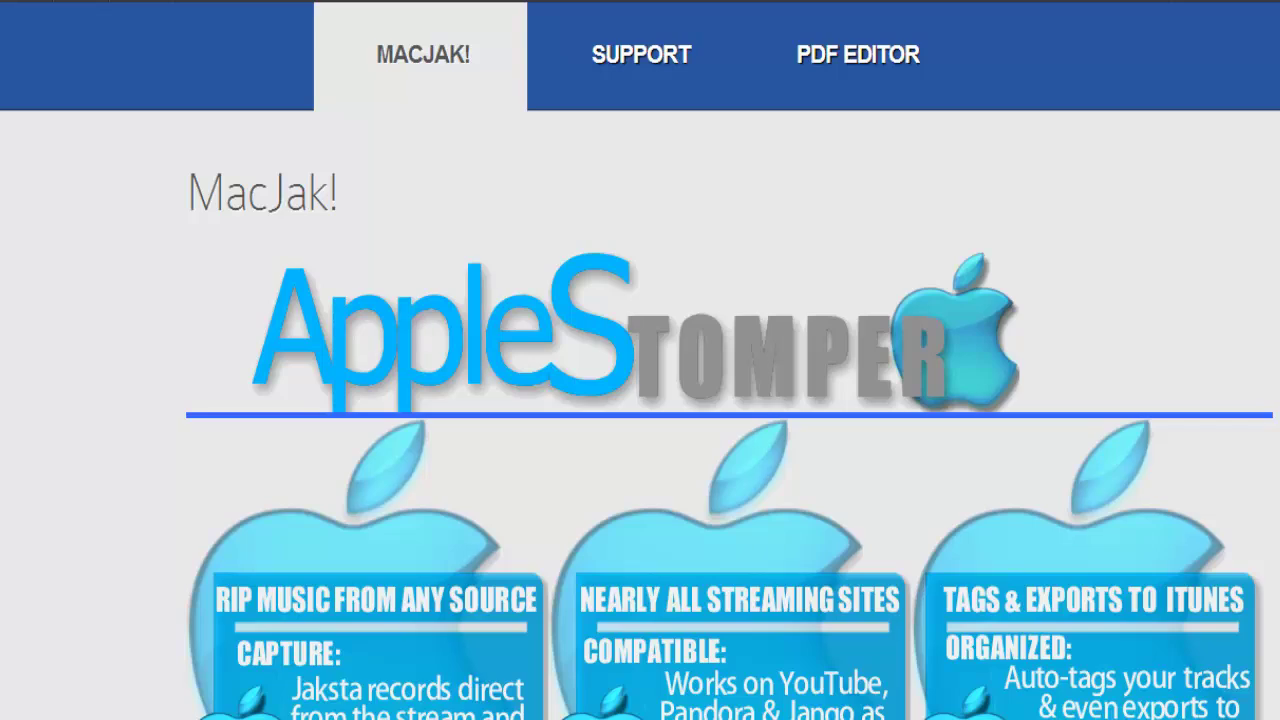
Step: Go to SUPPORT, then the PDF EDITOR page, and start the 'Try it Now FREE' download
click(638, 80)
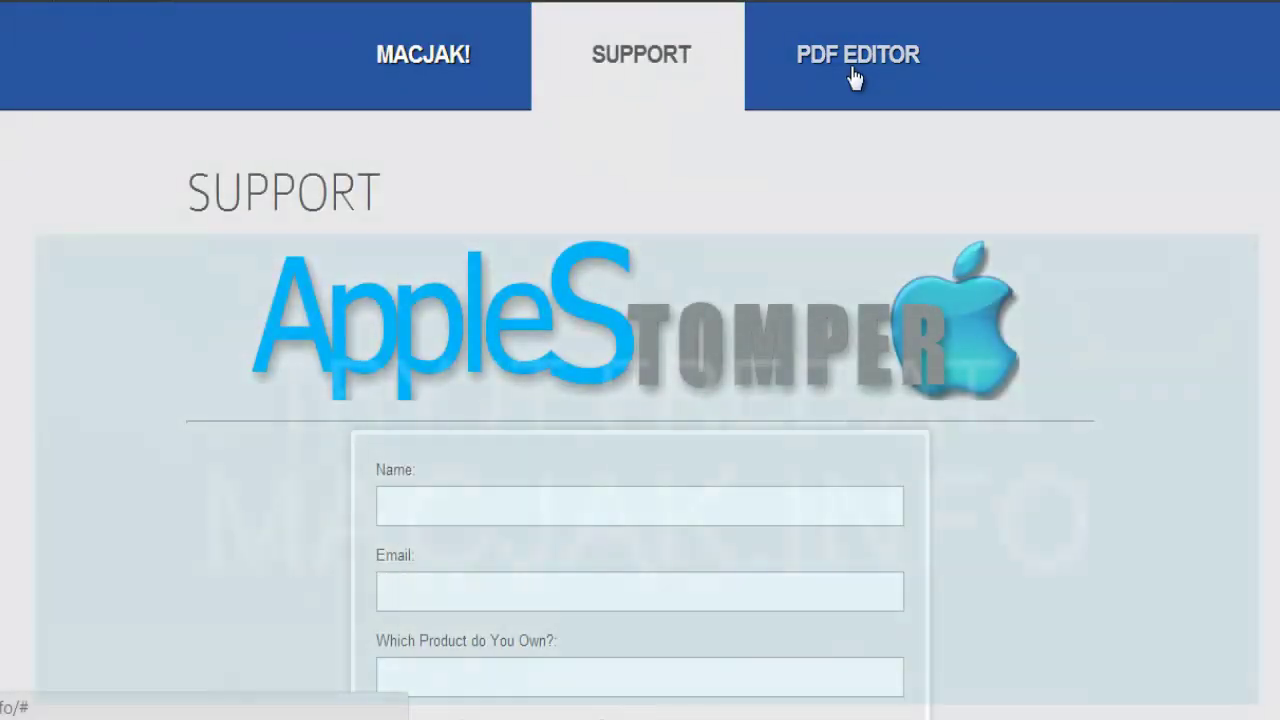
click(855, 78)
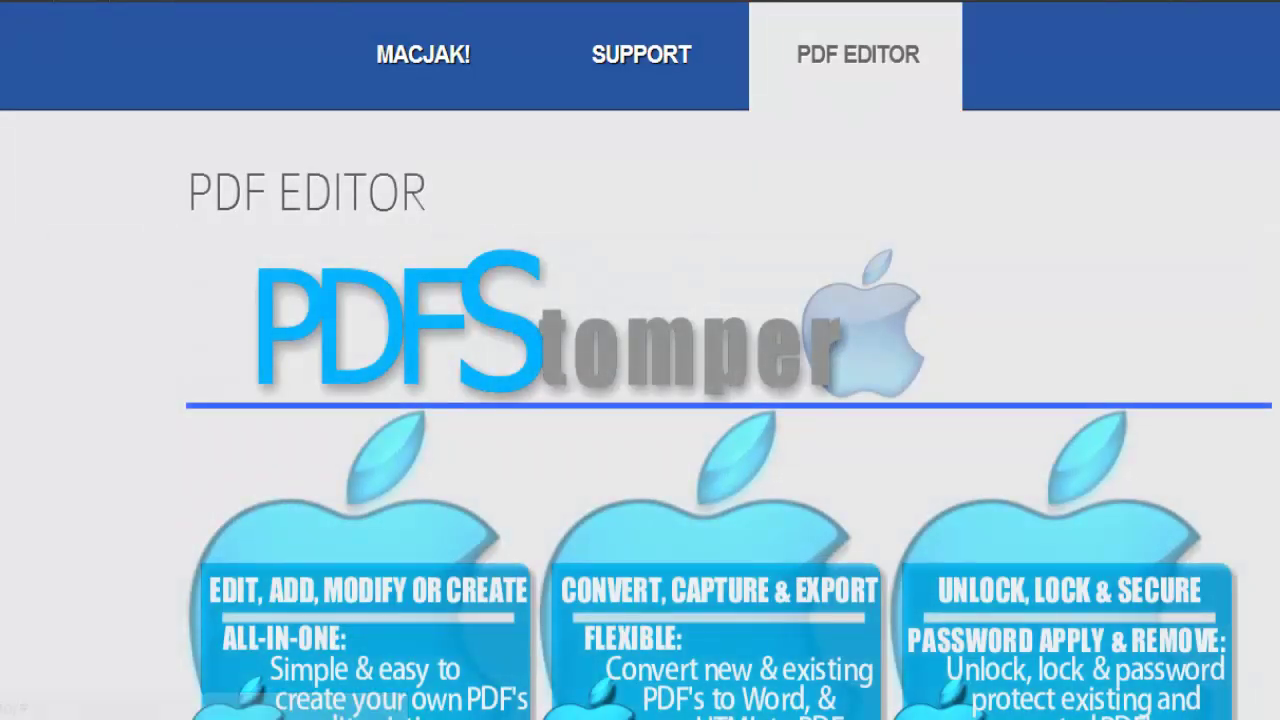
scroll(640, 400, down, 5)
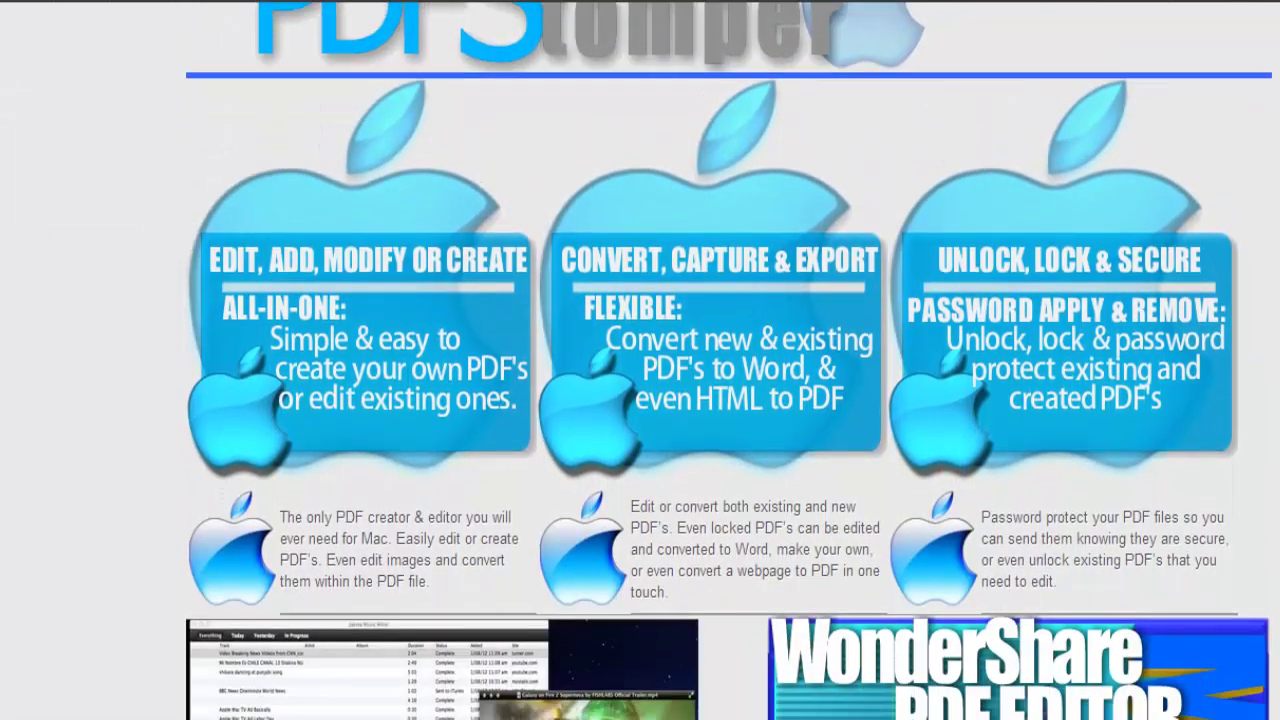
scroll(640, 400, down, 5)
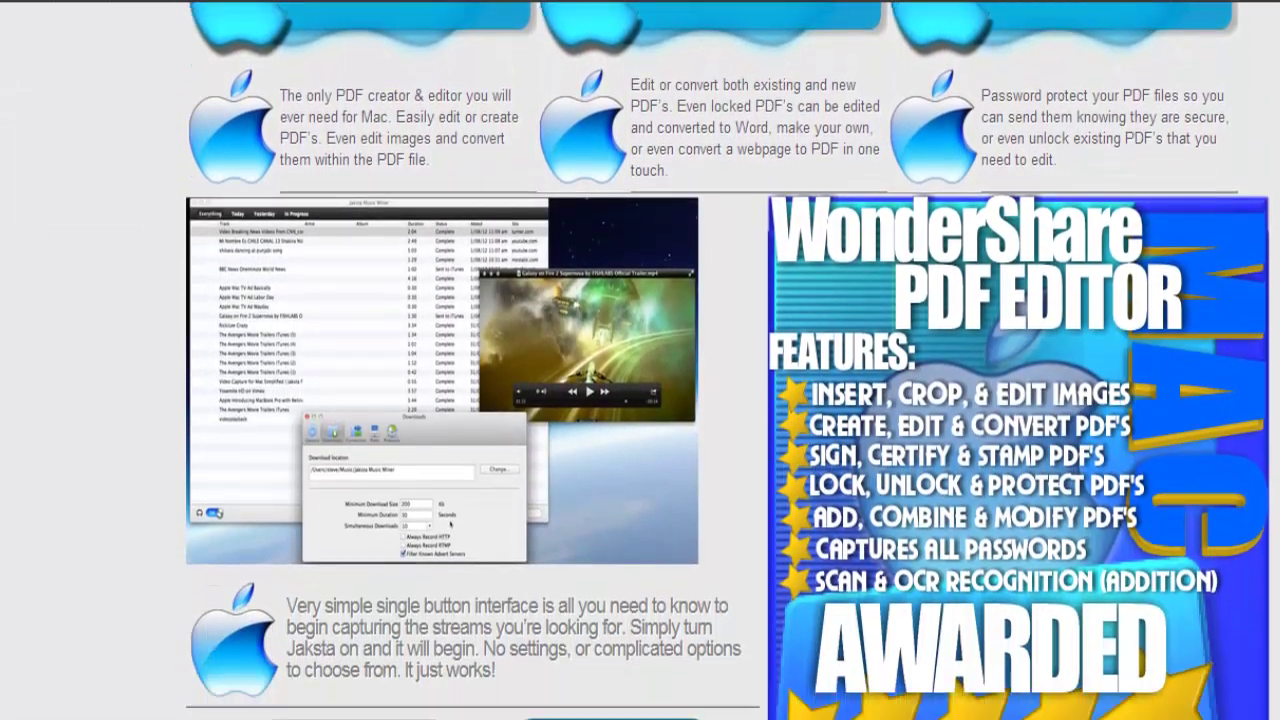
scroll(640, 400, down, 4)
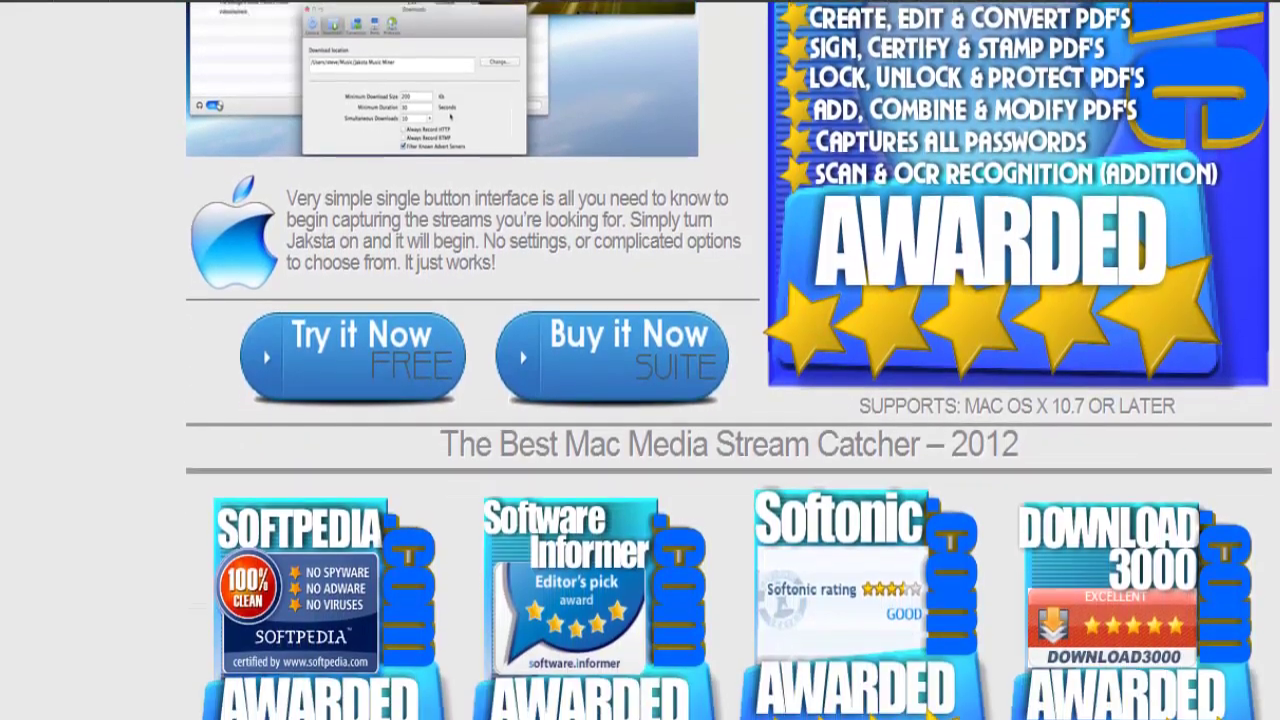
scroll(640, 400, down, 1)
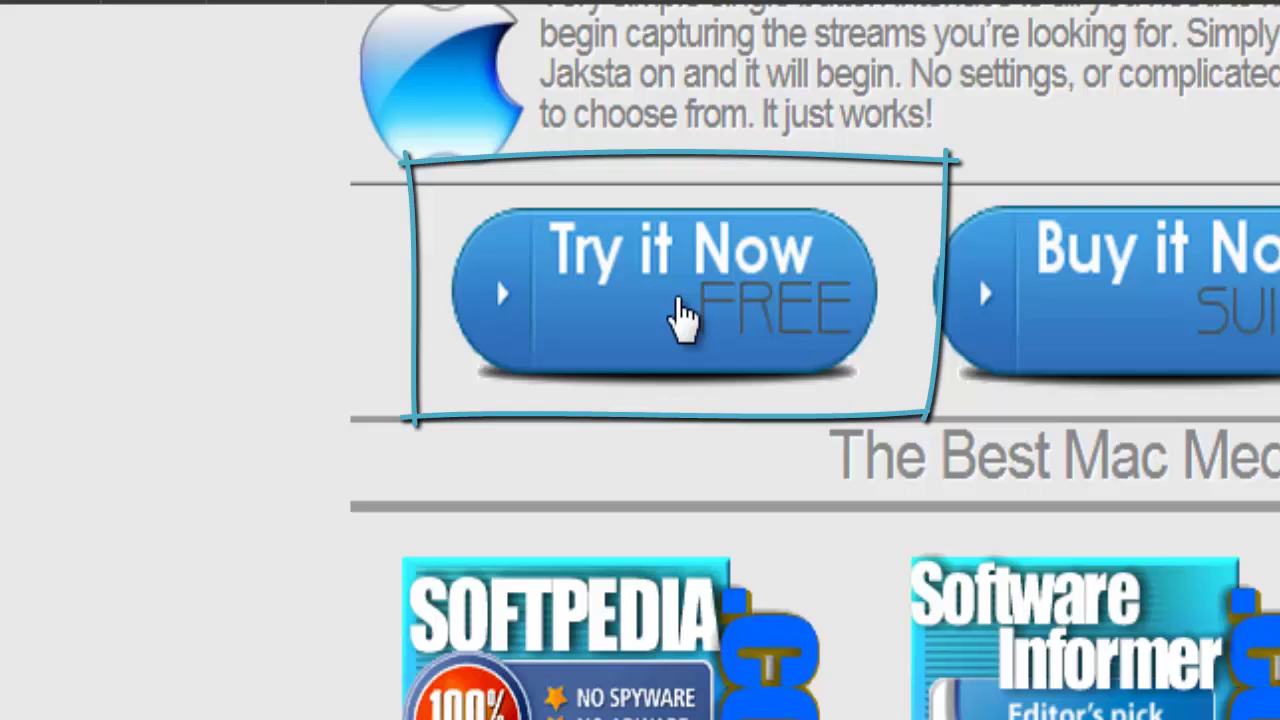
click(680, 300)
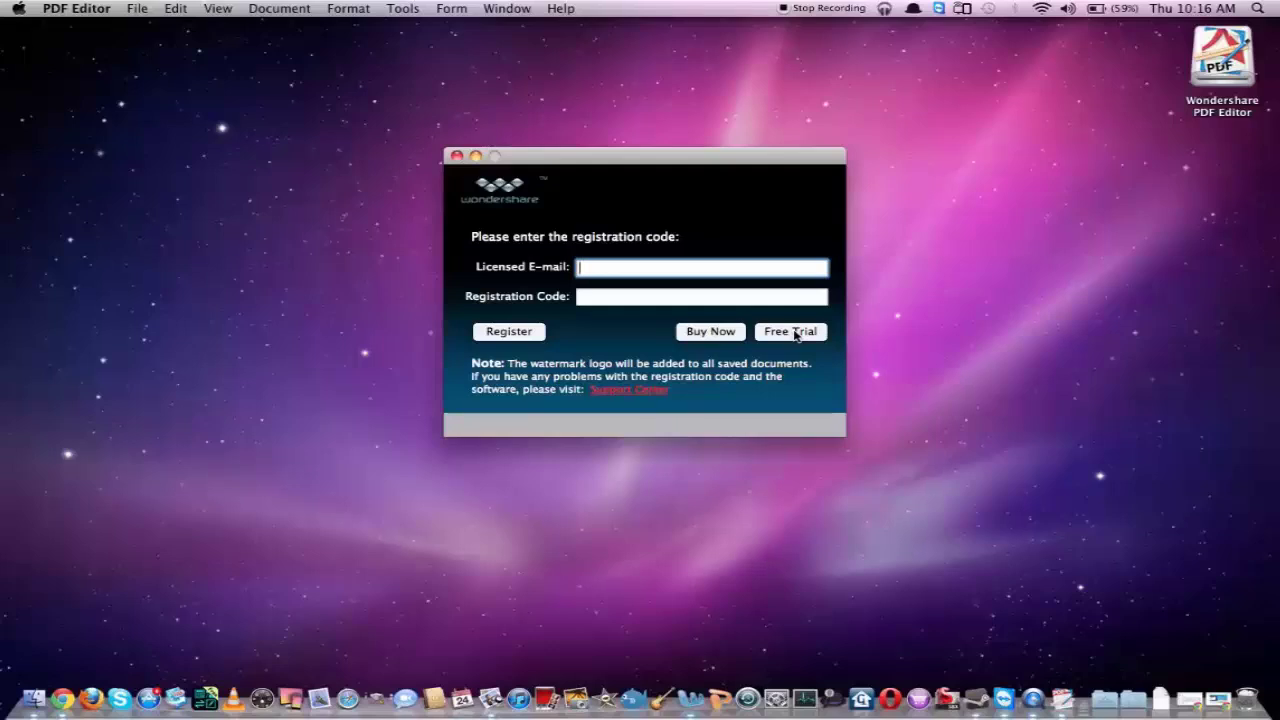
Step: Choose Free Trial in the registration dialog instead of entering a code
click(795, 335)
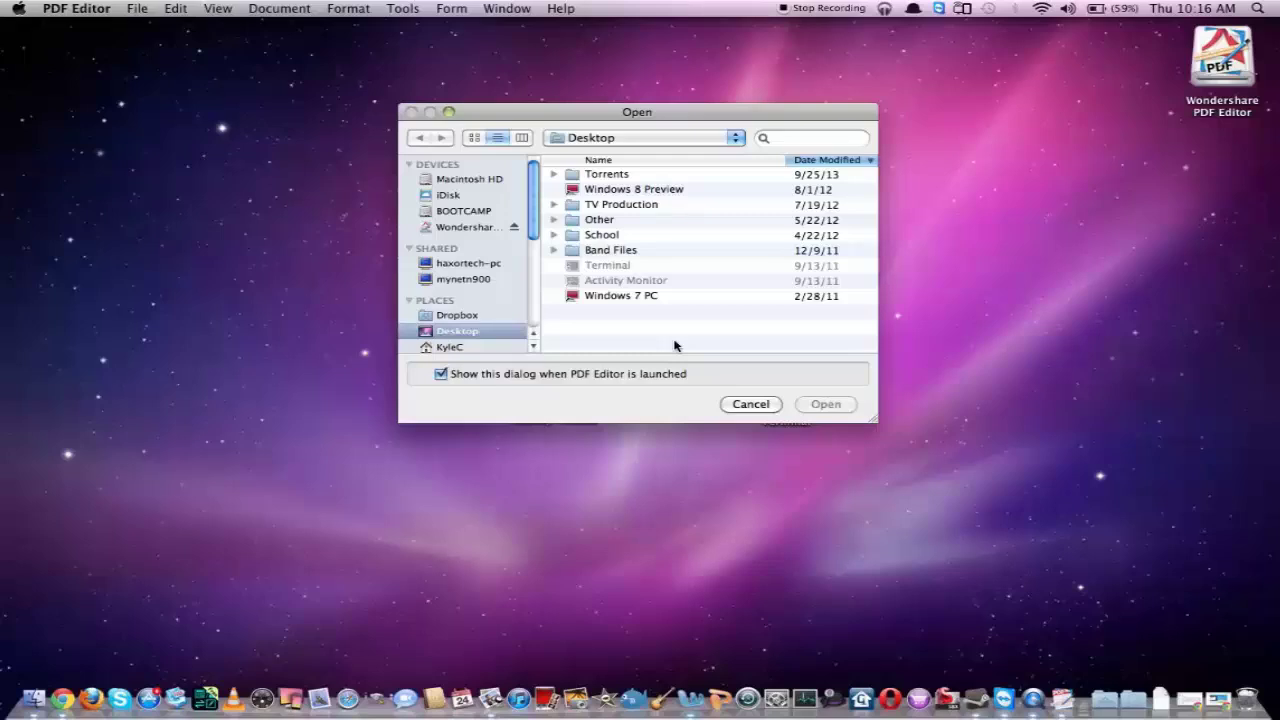
Step: Open About Stacks.pdf from the Documents folder and scroll through its Documents Stack page
key(super+shift+o)
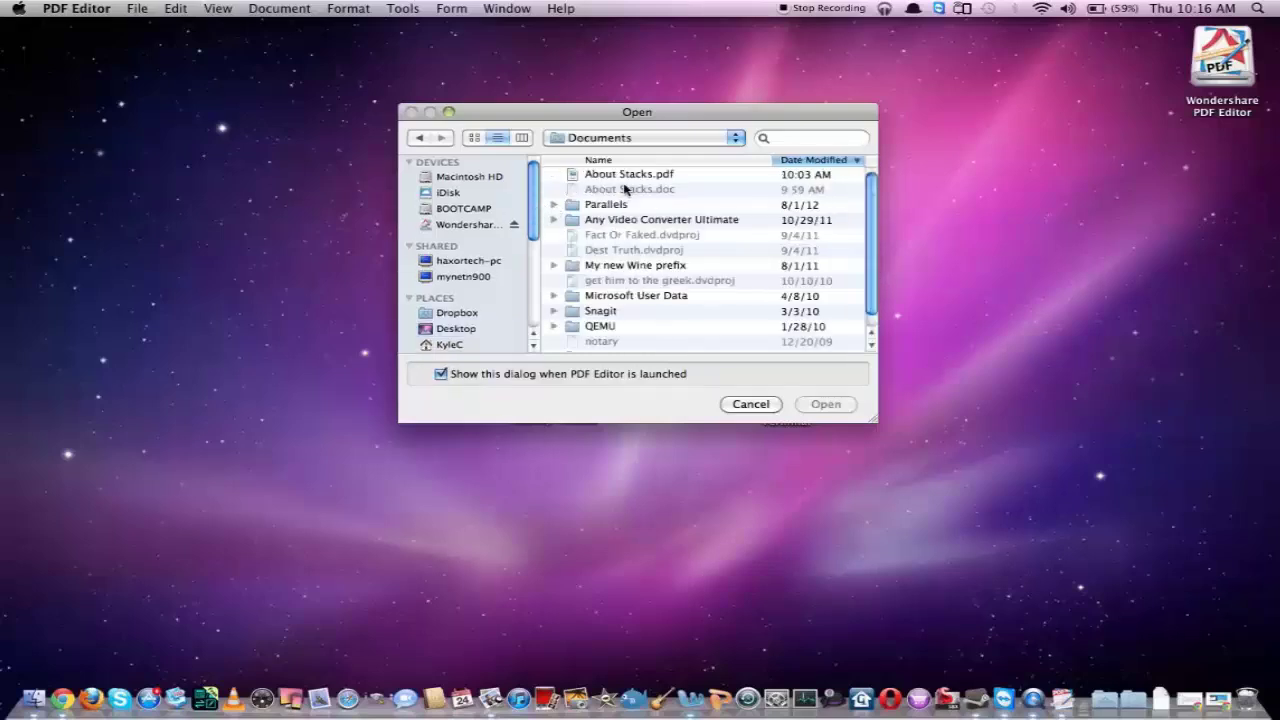
click(630, 178)
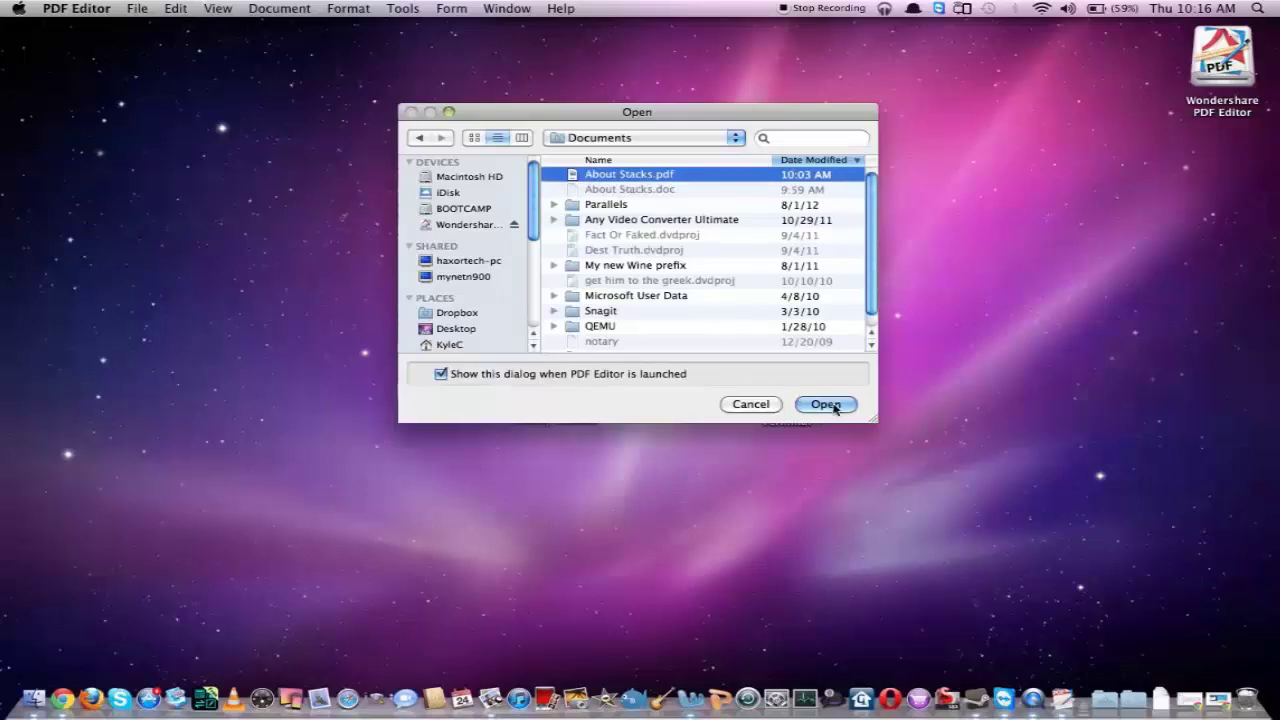
click(826, 404)
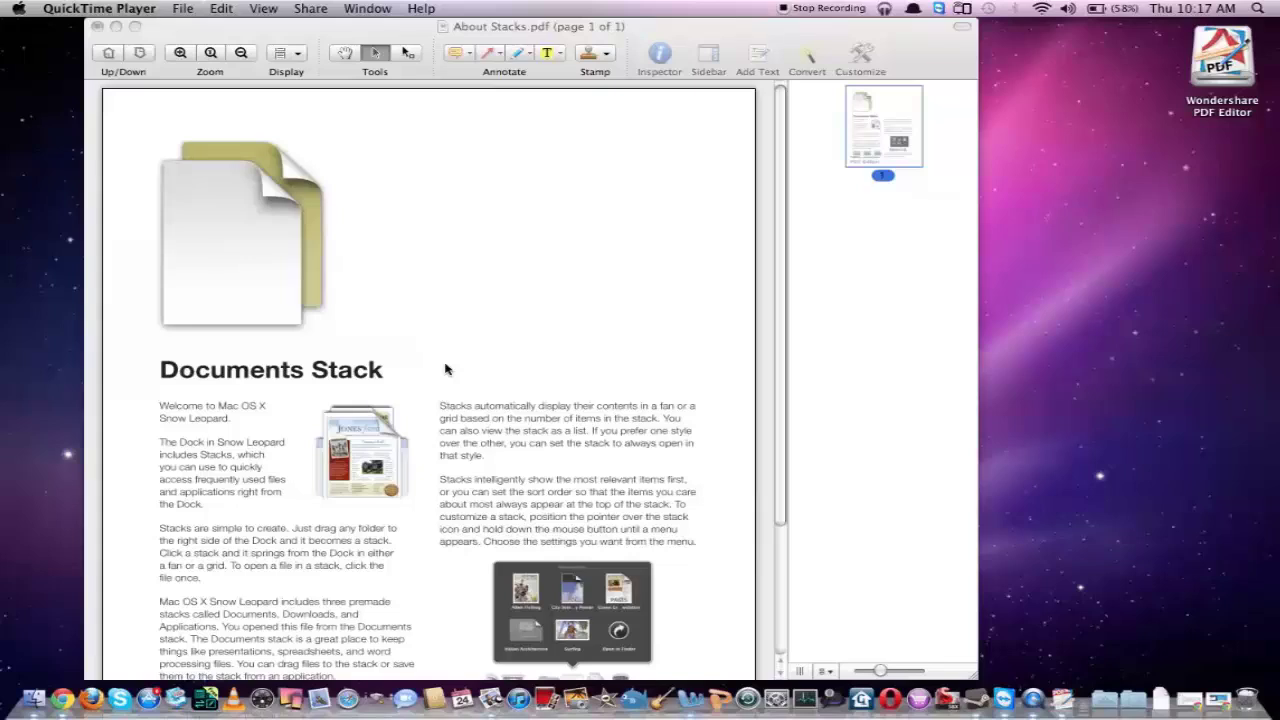
click(527, 299)
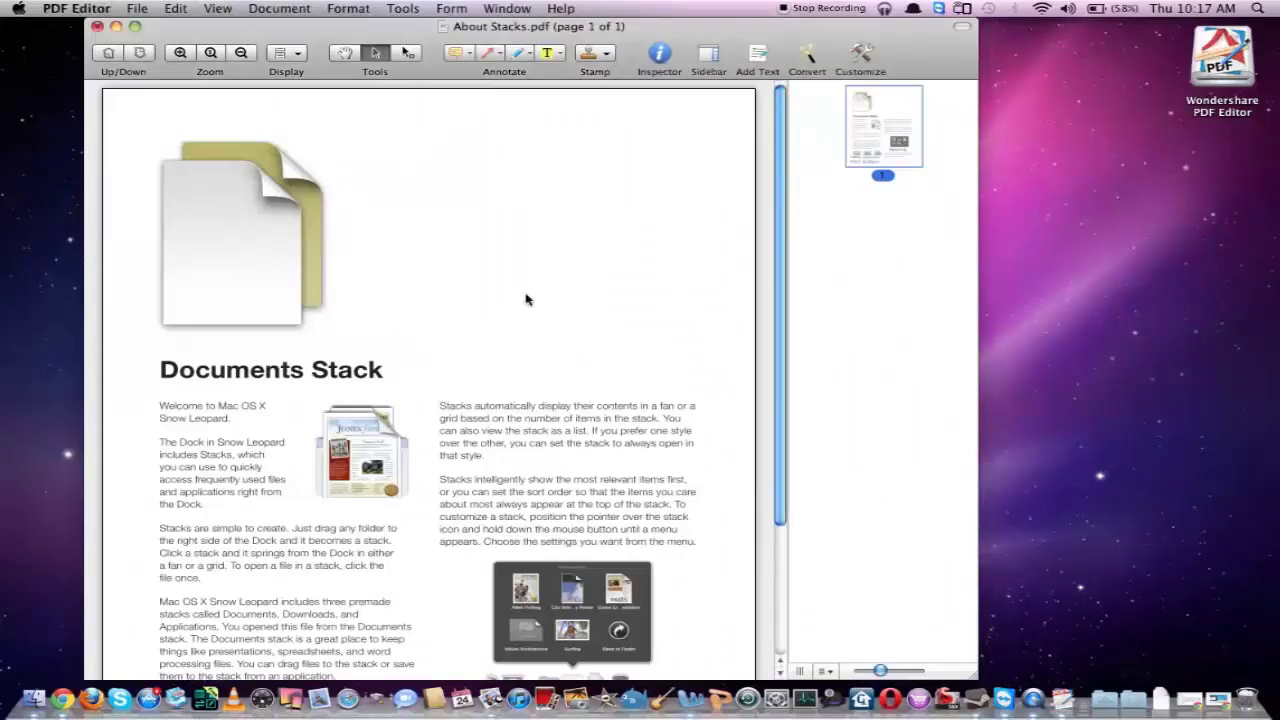
scroll(527, 299, down, 6)
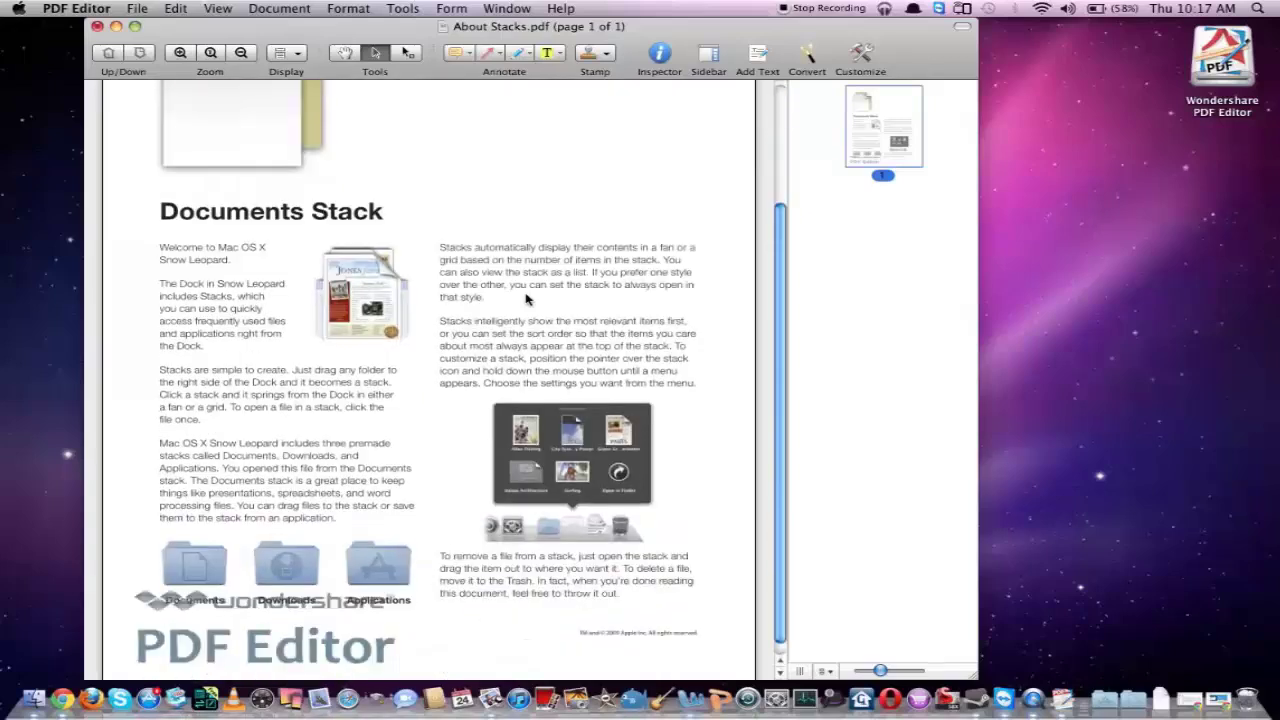
scroll(527, 299, up, 6)
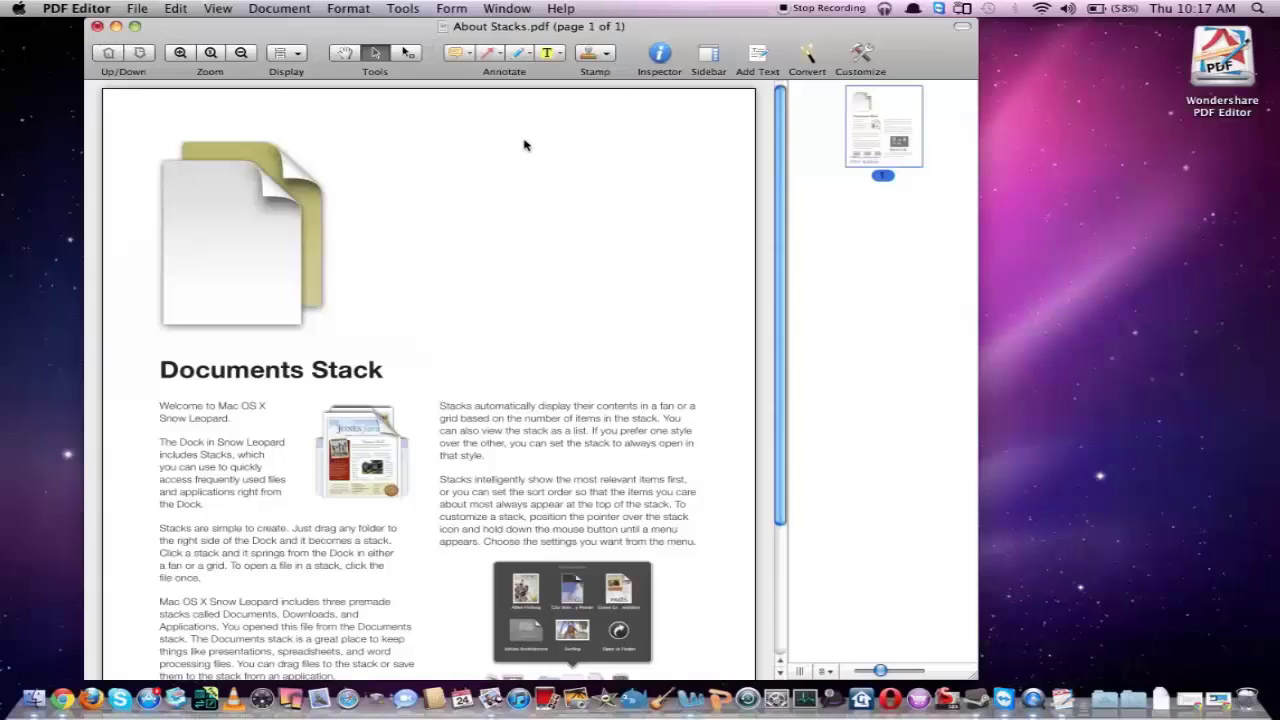
click(520, 53)
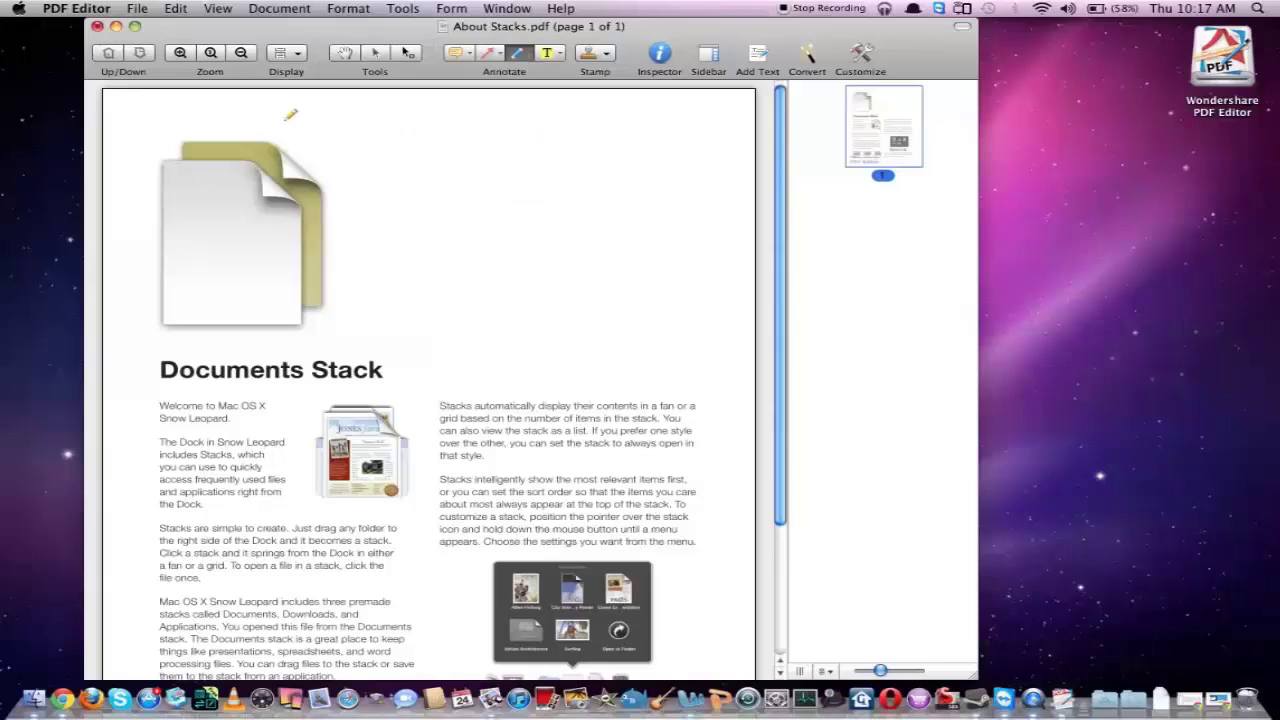
Step: Draw a freehand pen stroke above the folder icon, then erase it
mouse_move(168, 108)
mouse_down()
mouse_move(279, 111)
mouse_move(308, 128)
mouse_up()
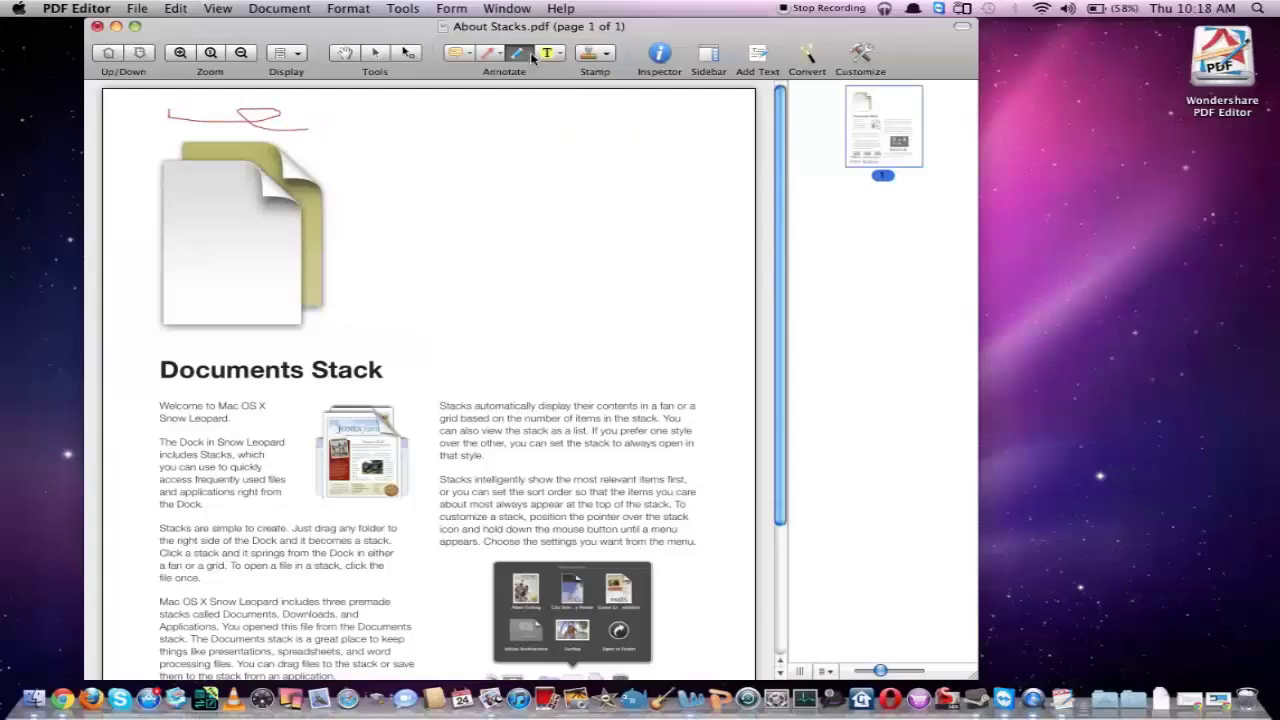
click(532, 58)
click(528, 96)
click(226, 124)
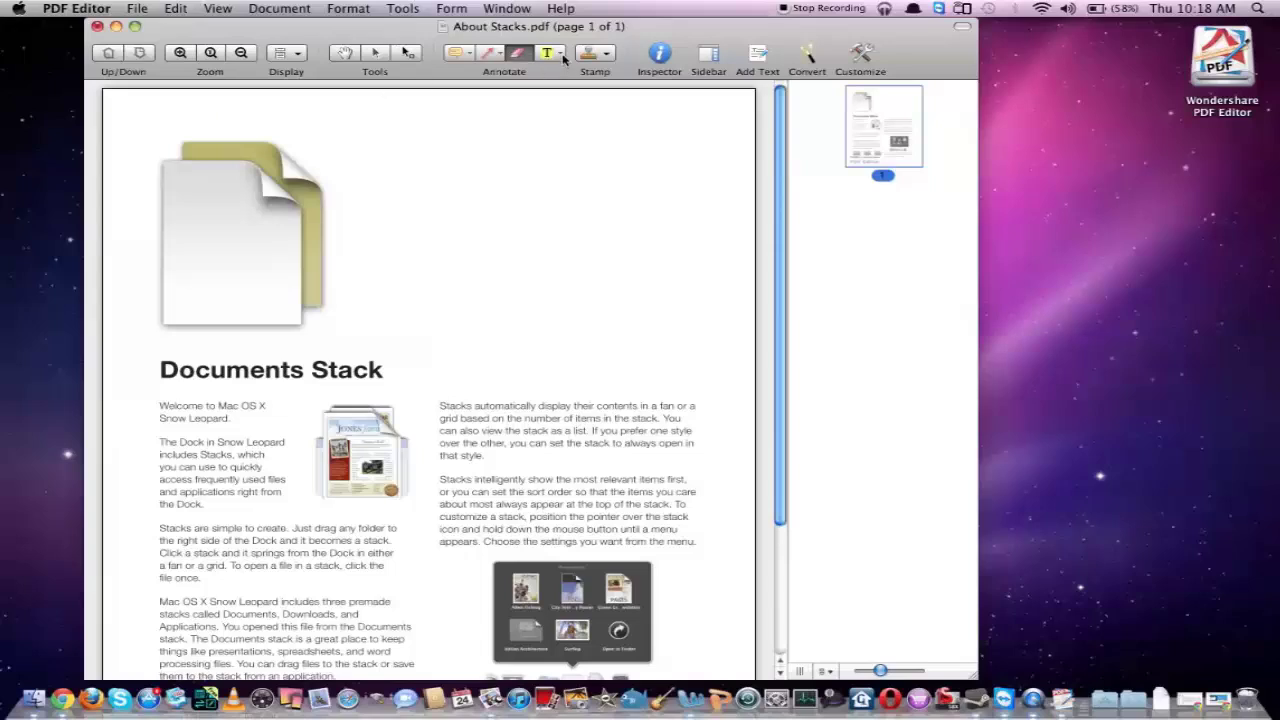
Step: Draw a red arrow to the folder icon, and rectangles around it and the first right-column paragraph
click(498, 55)
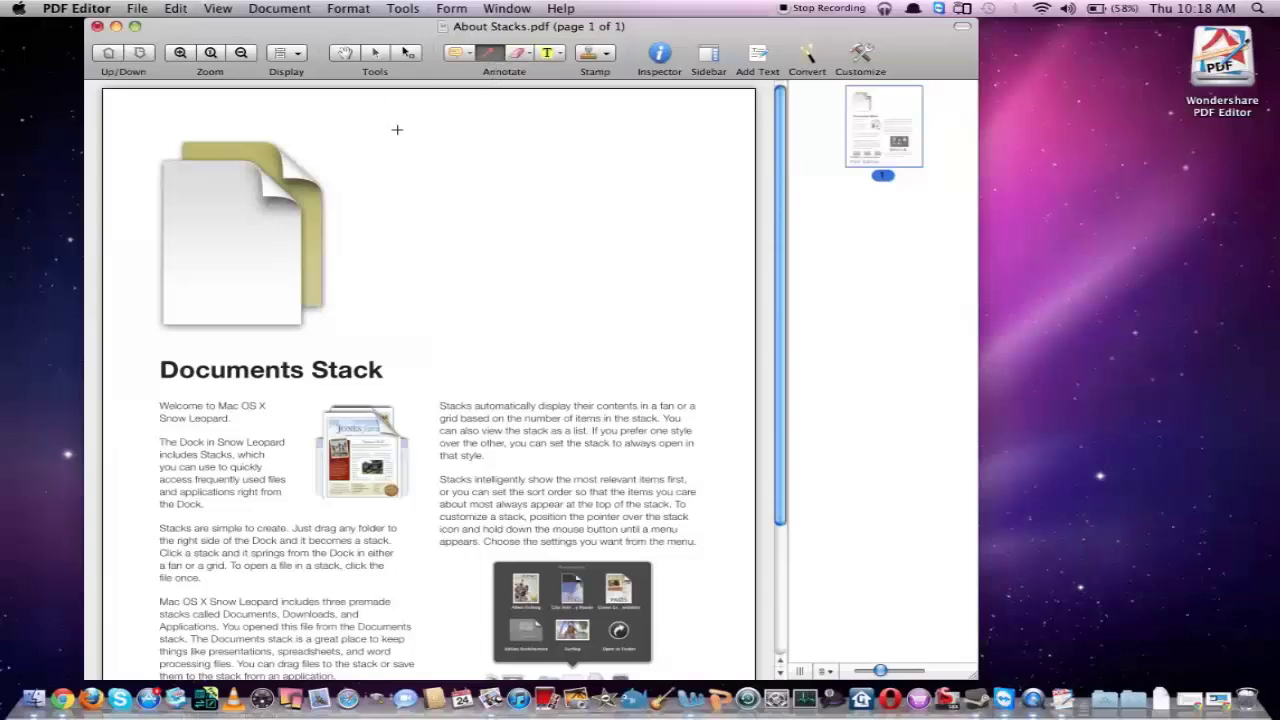
drag(634, 116, 346, 174)
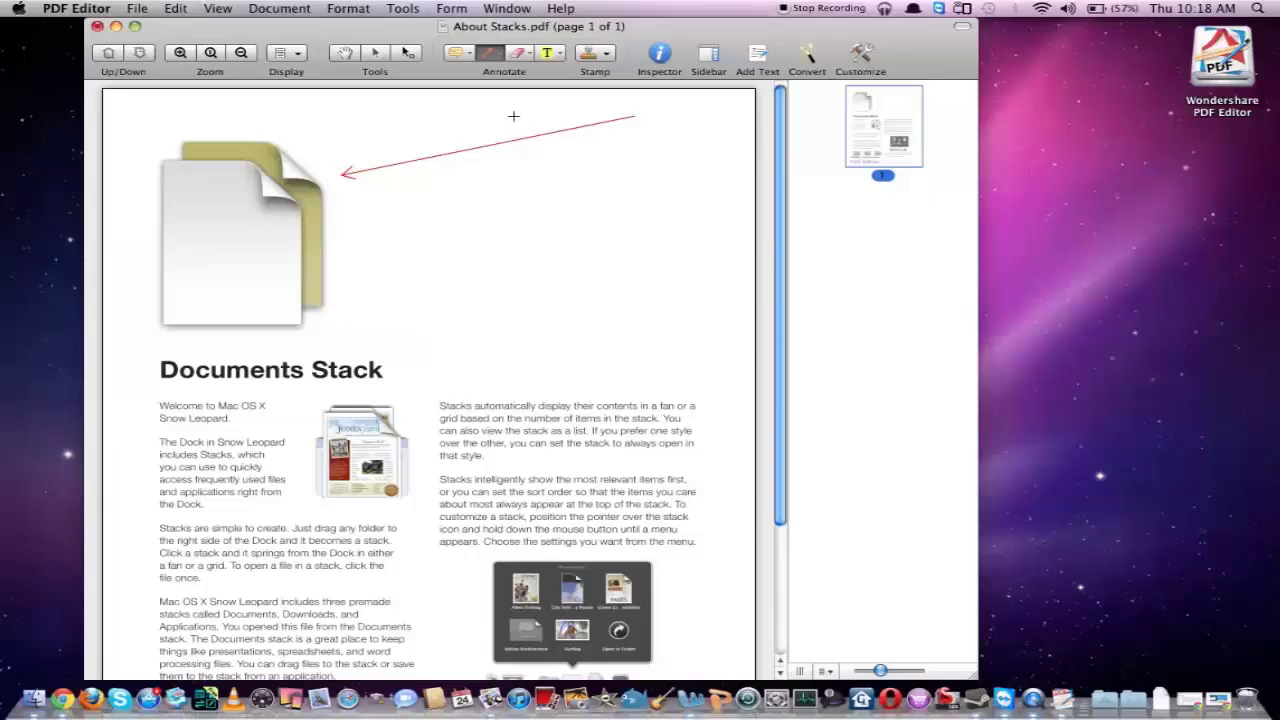
click(502, 58)
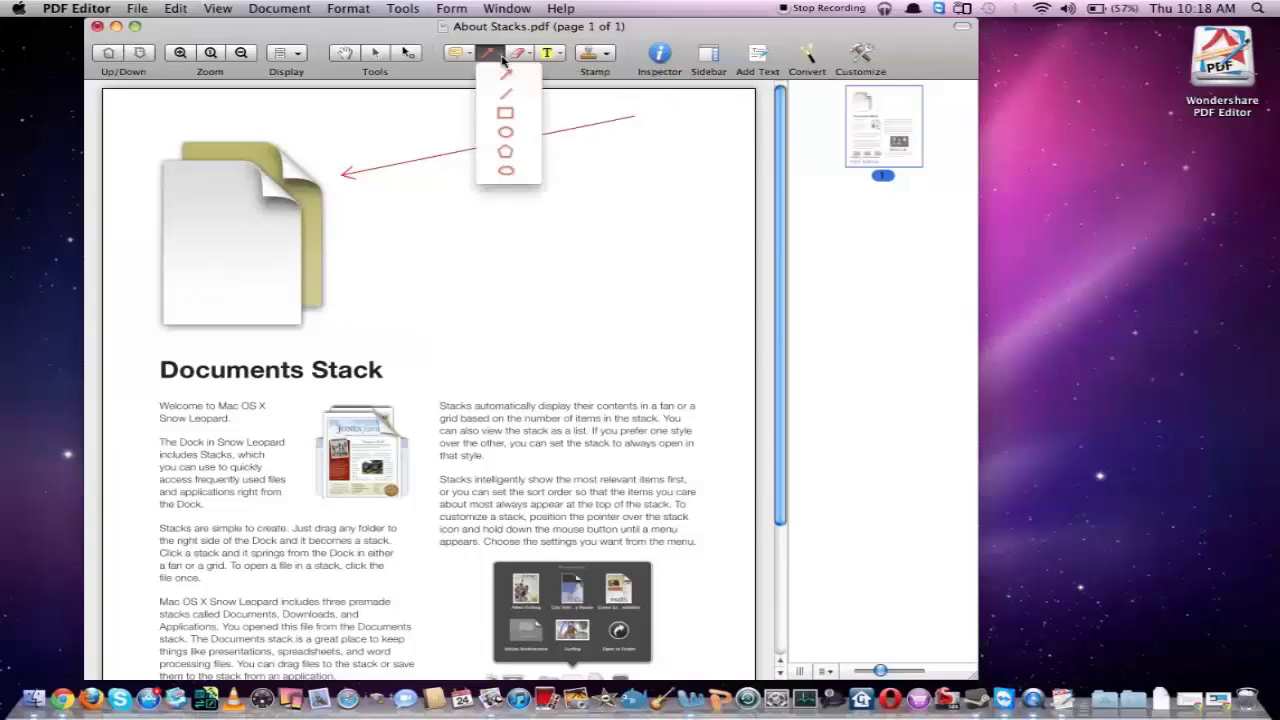
click(505, 114)
mouse_move(408, 388)
mouse_down()
mouse_move(562, 464)
mouse_move(722, 466)
mouse_up()
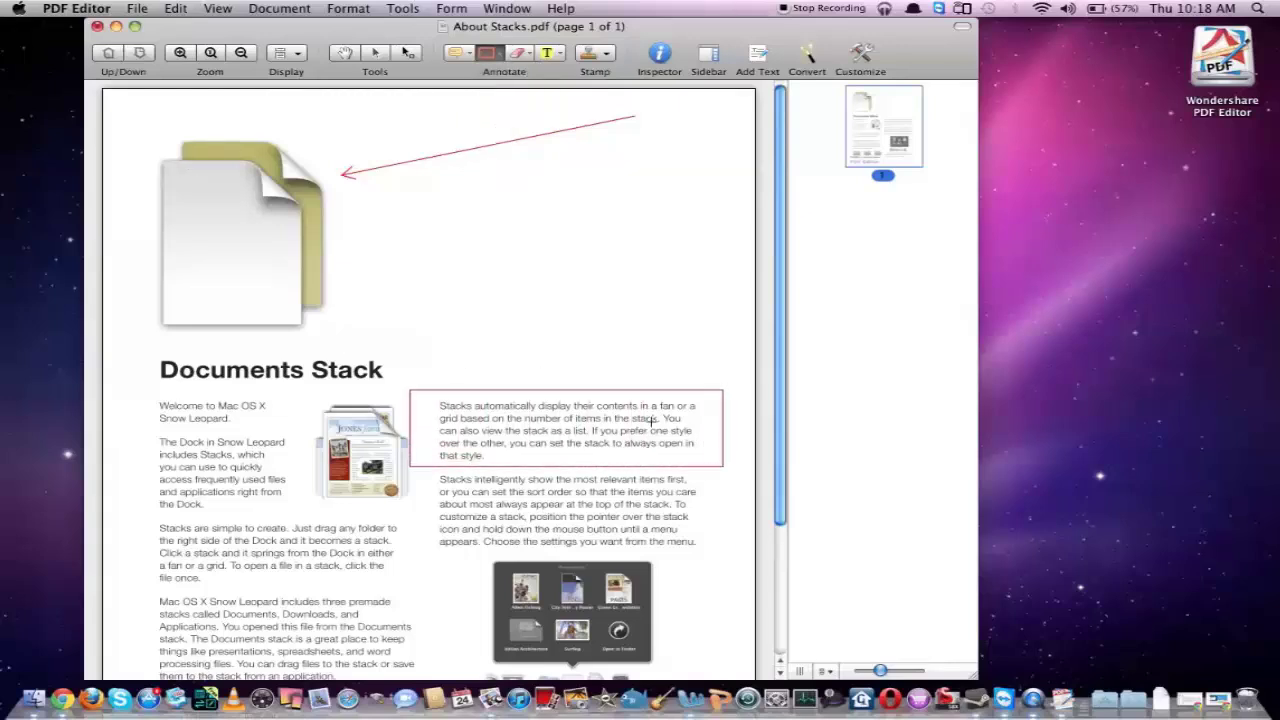
mouse_move(137, 124)
mouse_down()
mouse_move(205, 210)
mouse_move(362, 328)
mouse_move(352, 334)
mouse_up()
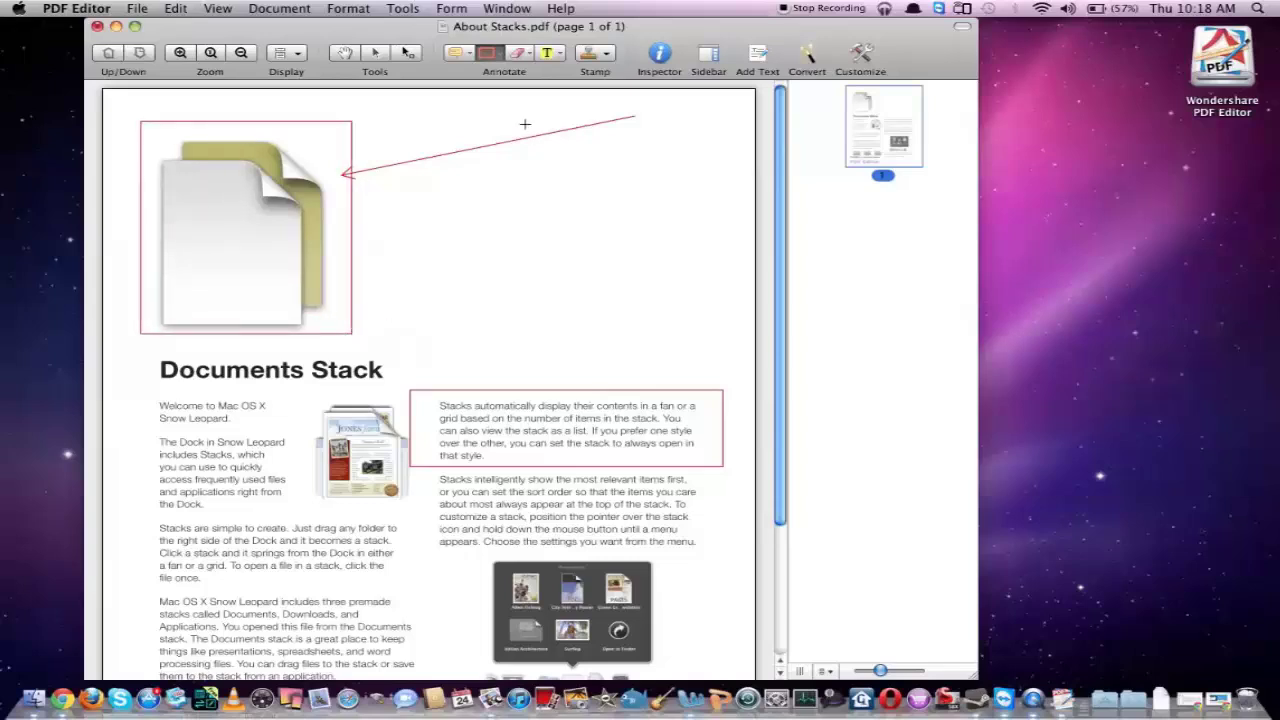
Step: Place a sticky note near the top of the page, move it, then delete it
click(458, 56)
click(422, 211)
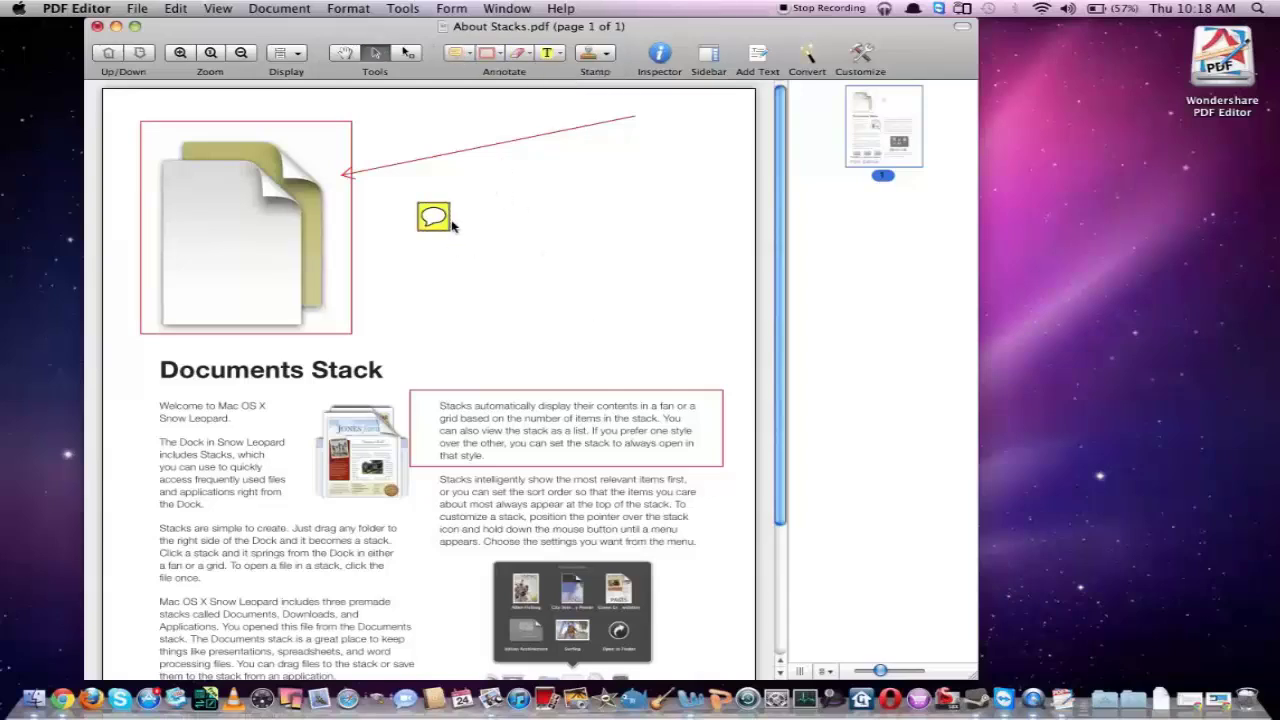
mouse_move(447, 224)
mouse_down()
mouse_move(486, 217)
mouse_move(537, 260)
mouse_up()
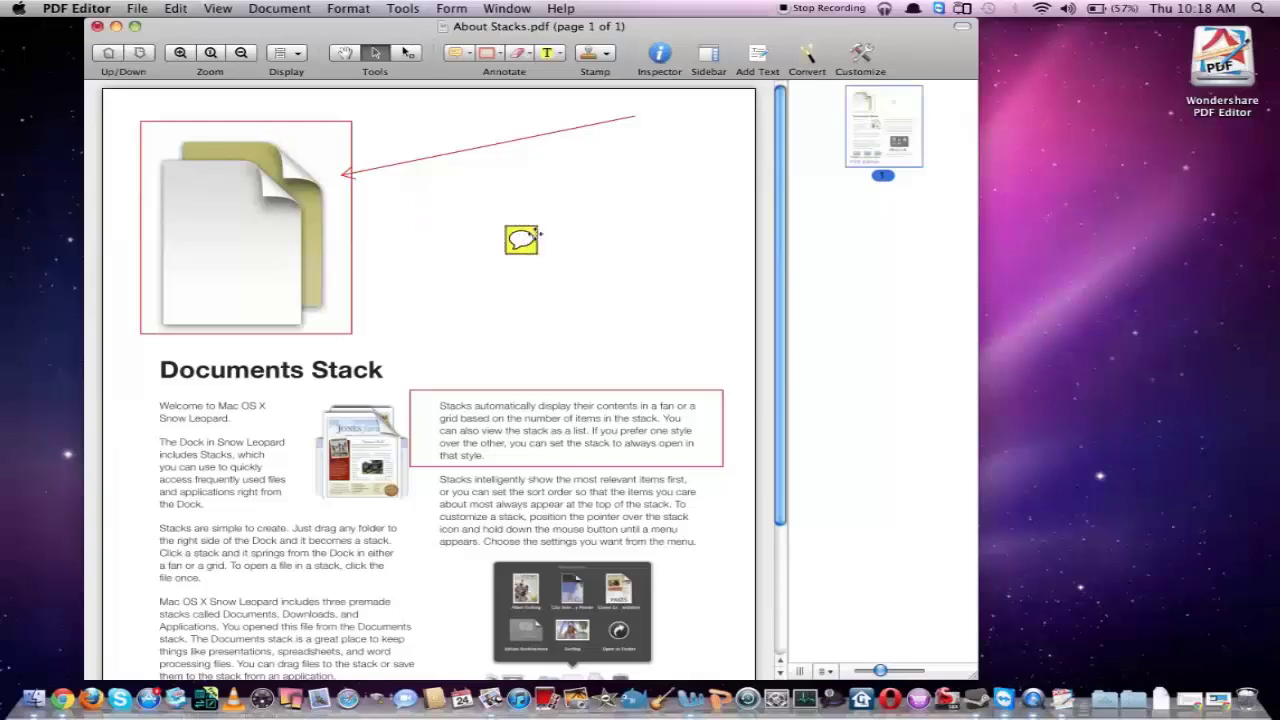
key(Delete)
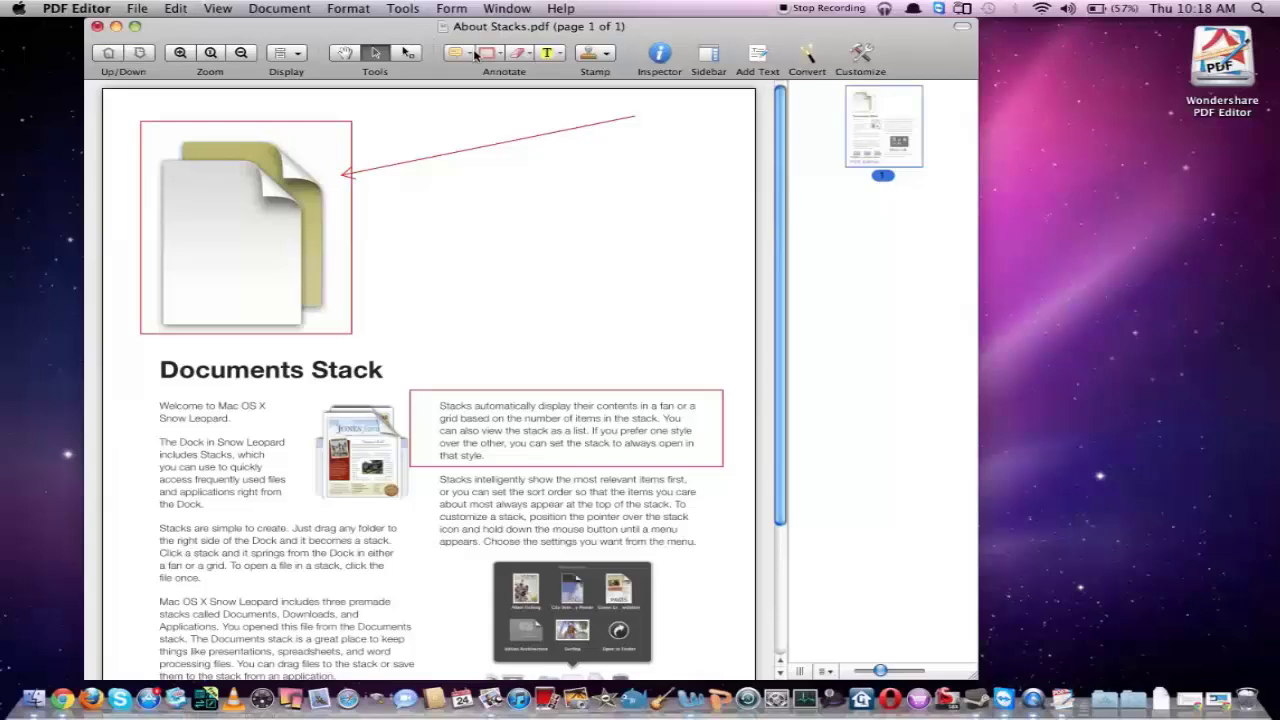
Step: Look through the note types, then pick strikethrough as the text markup
click(470, 57)
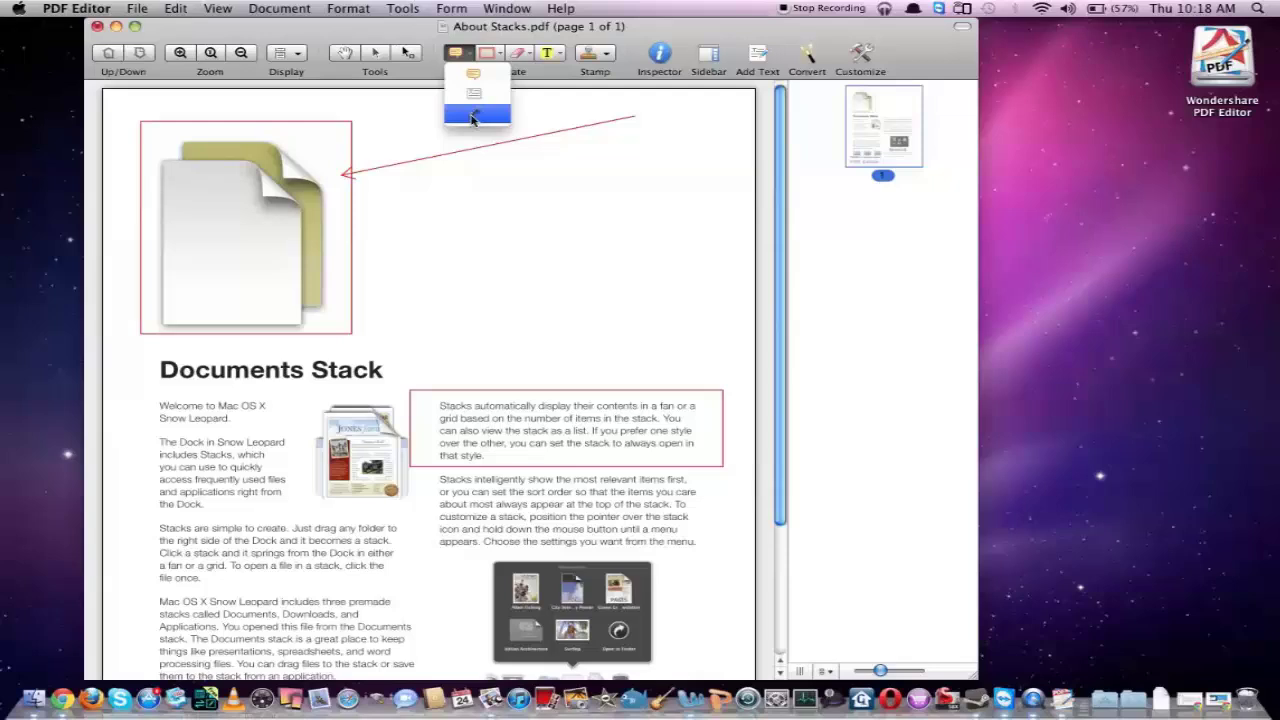
click(527, 165)
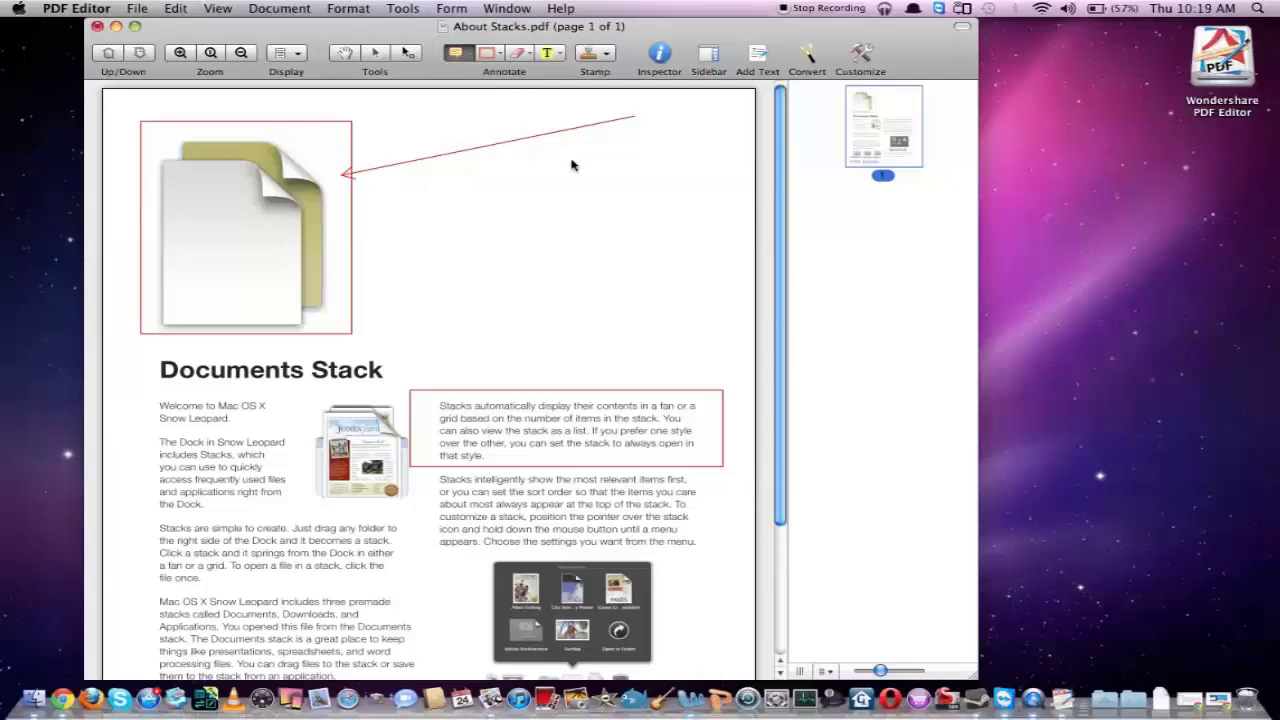
click(548, 55)
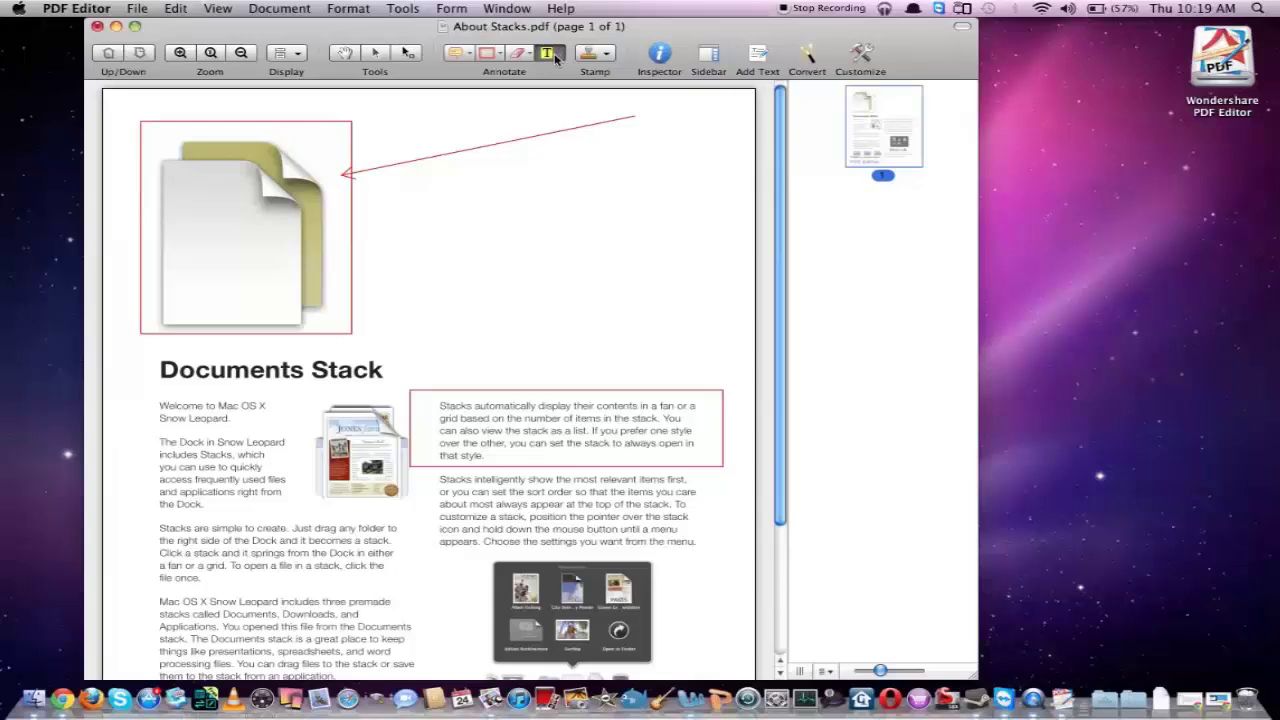
click(553, 59)
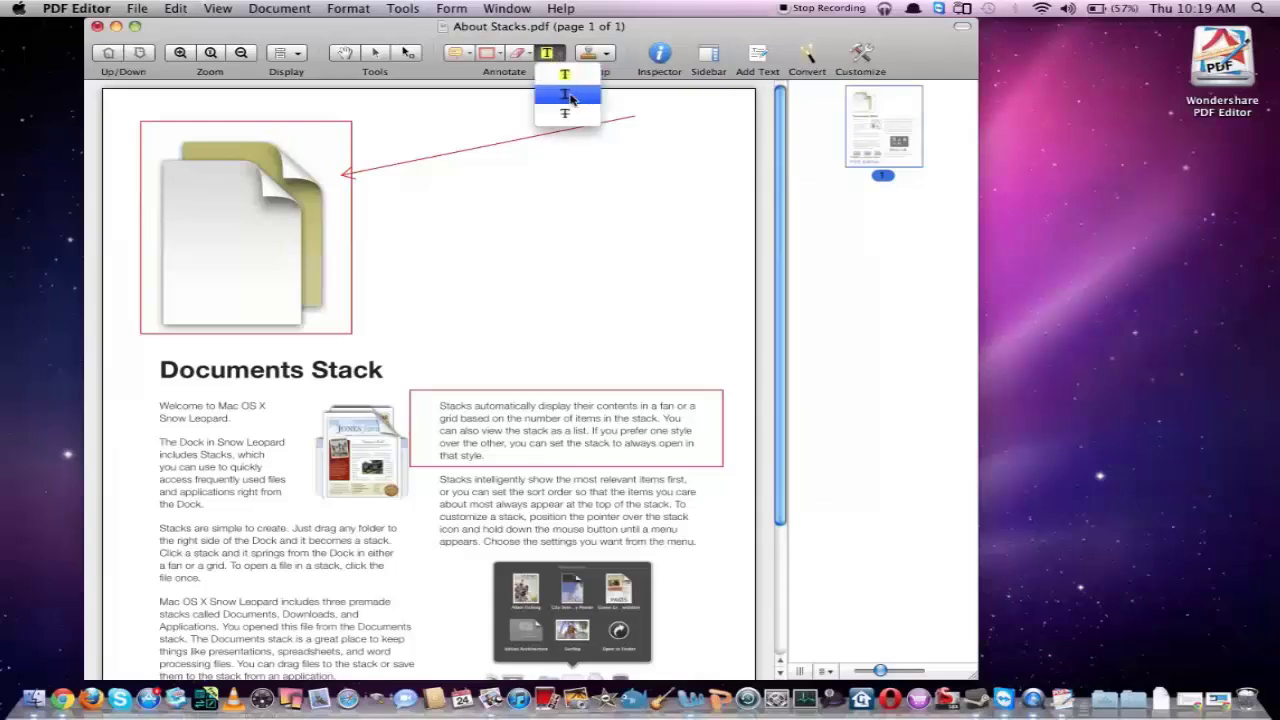
click(568, 116)
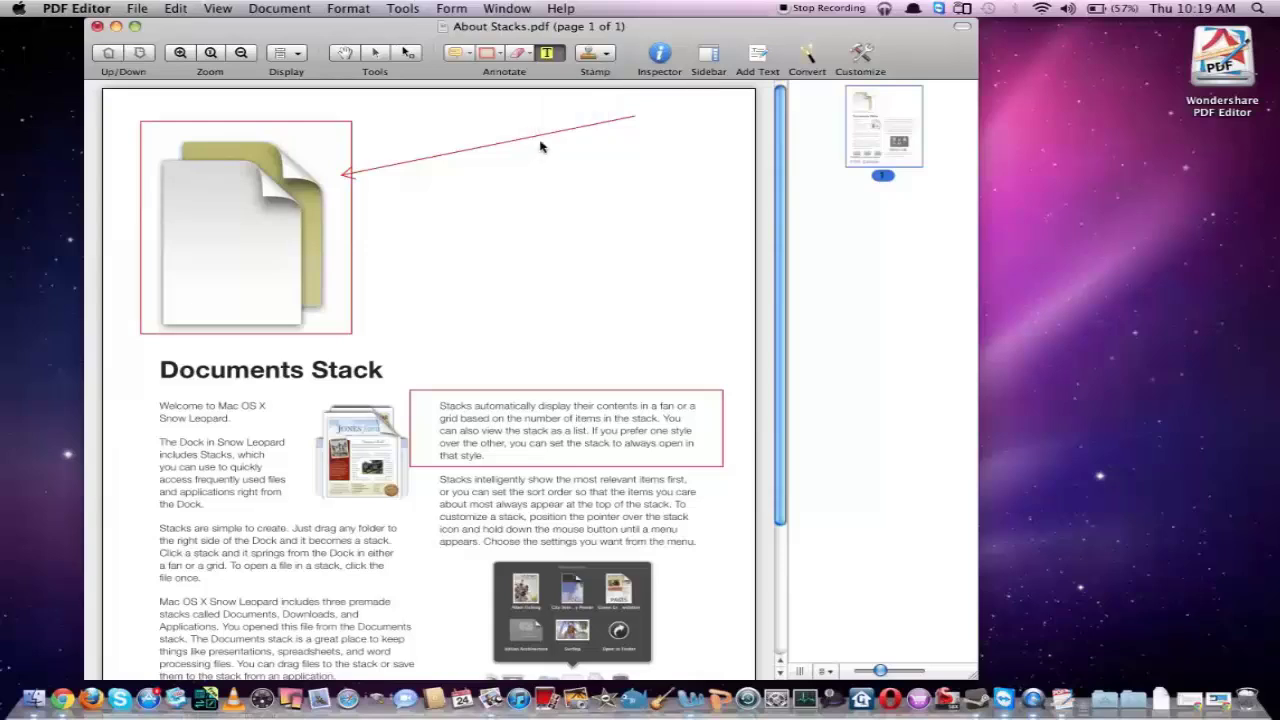
Step: Place an enlarged APPROVED stamp over the Documents Stack heading and open toolbar customization
click(600, 55)
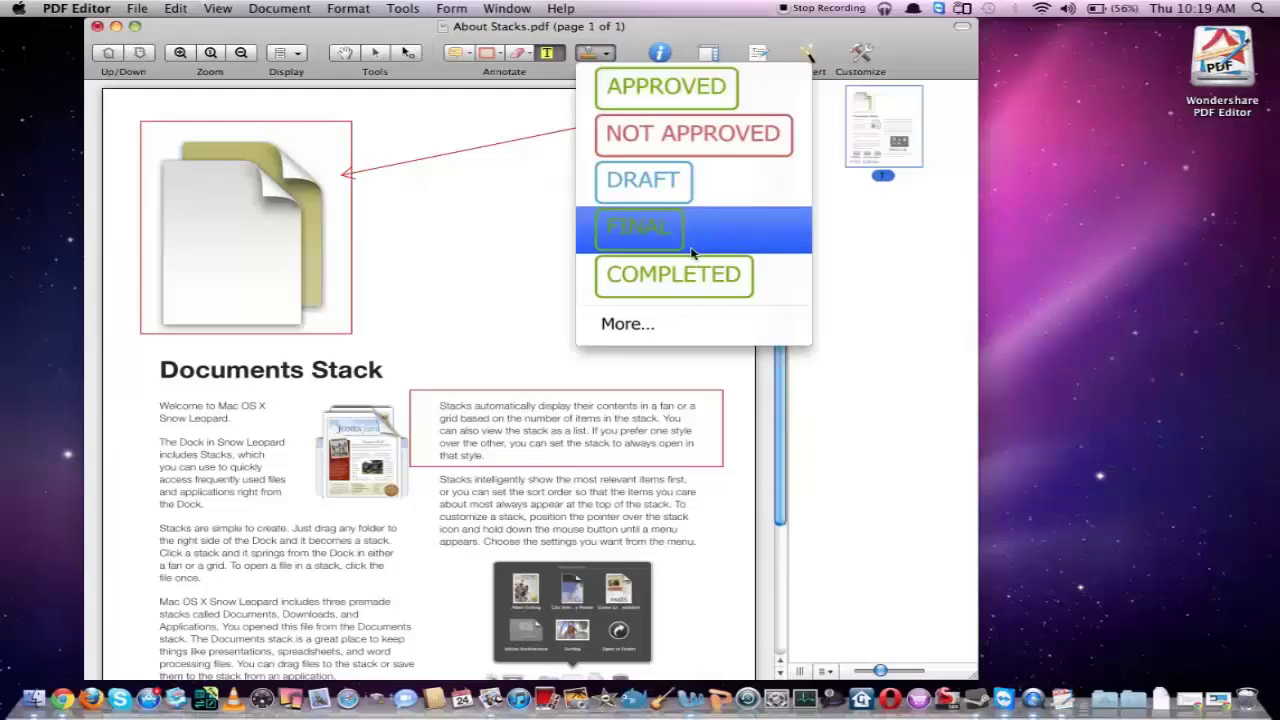
click(295, 365)
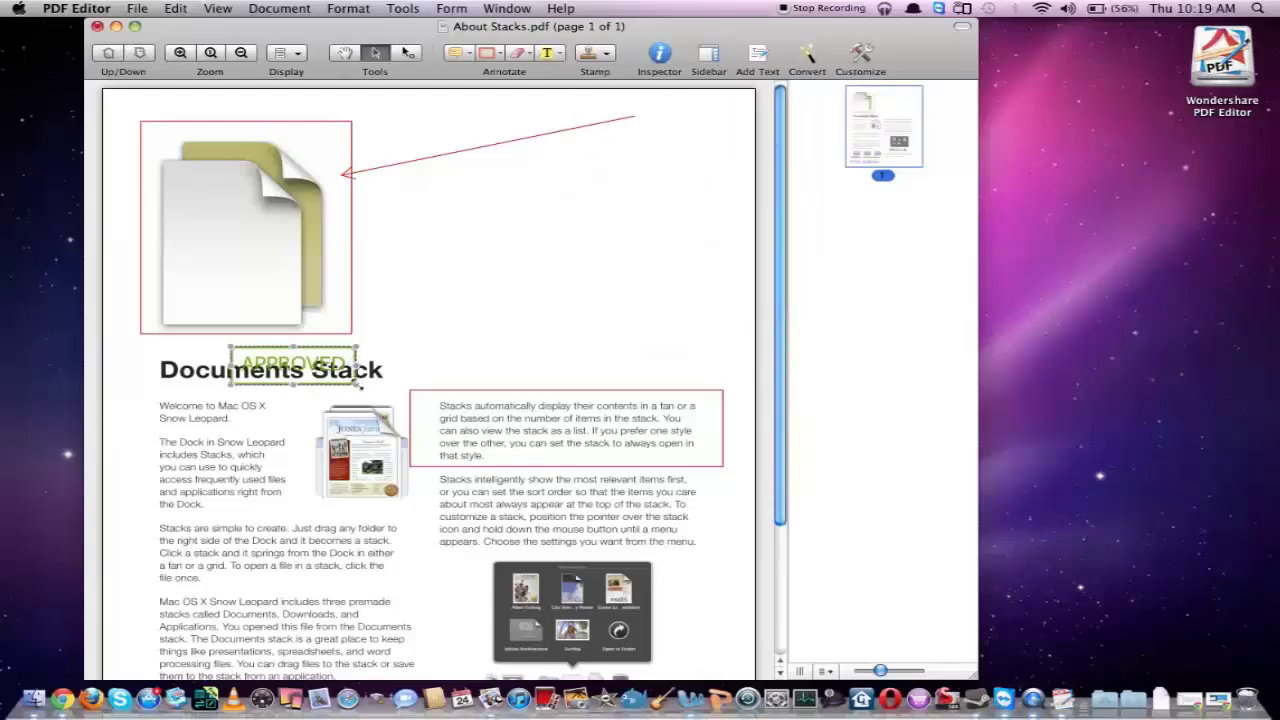
drag(356, 384, 722, 498)
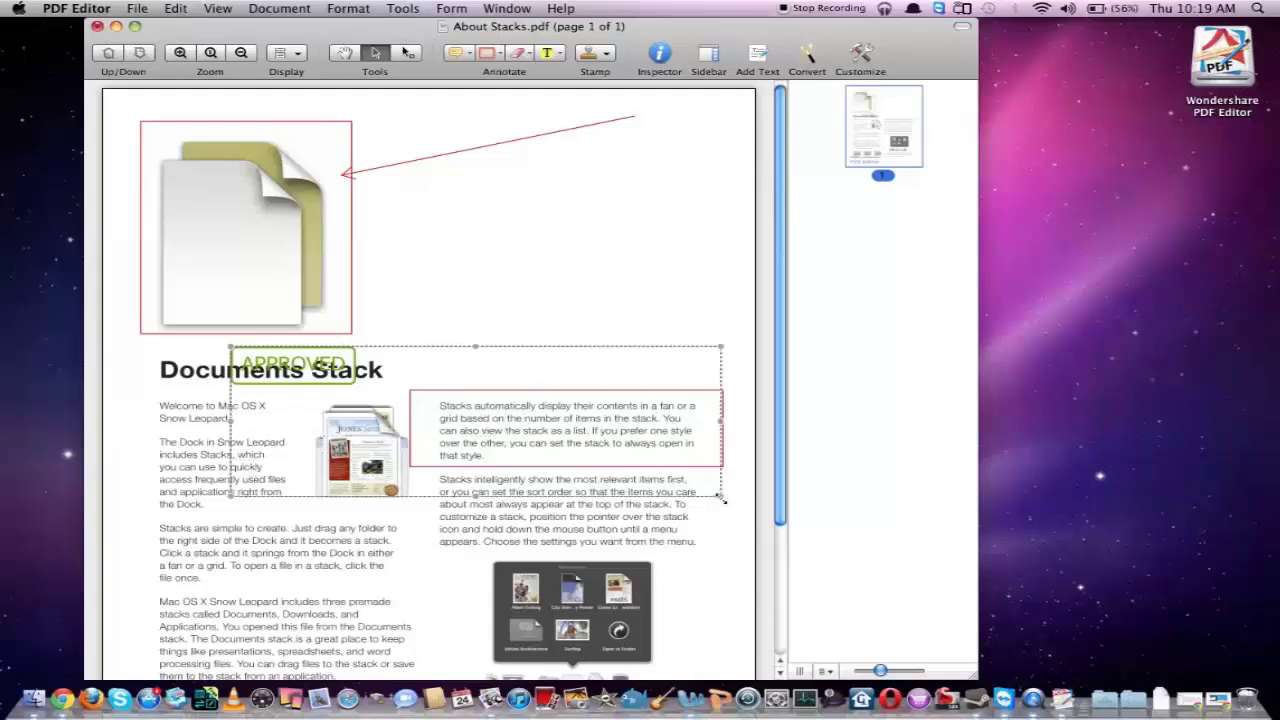
drag(549, 433, 512, 391)
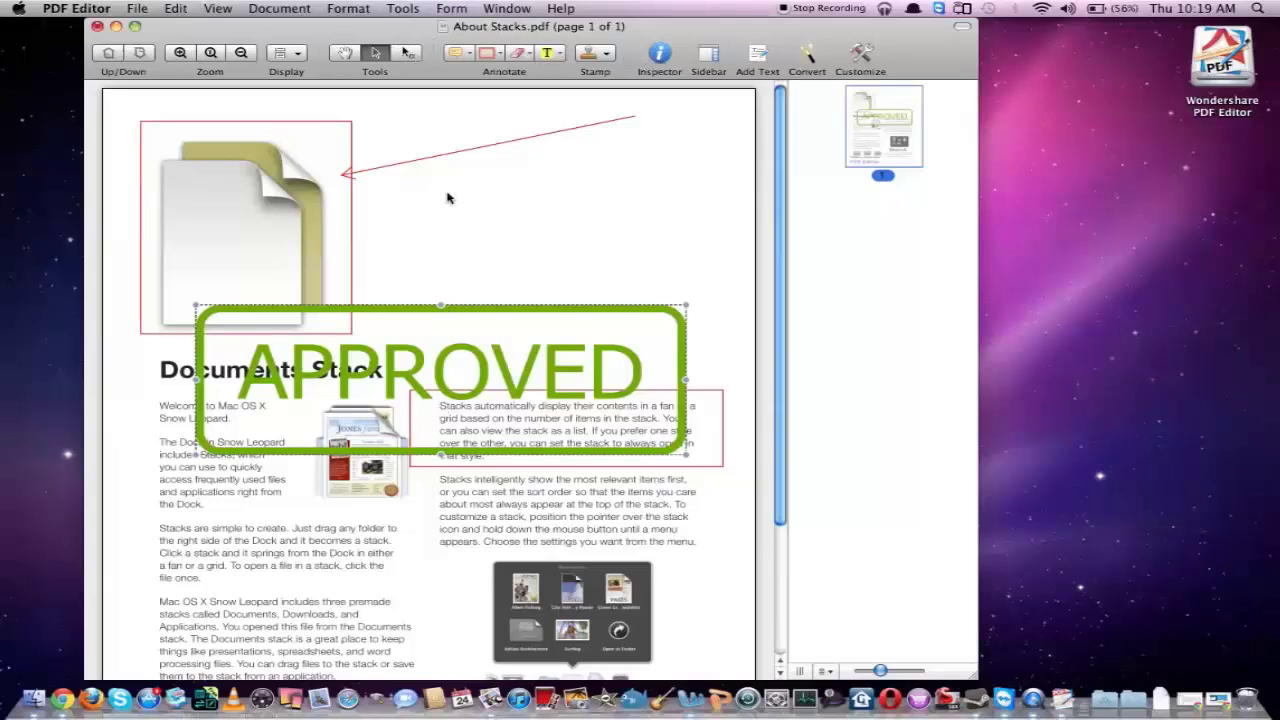
click(861, 61)
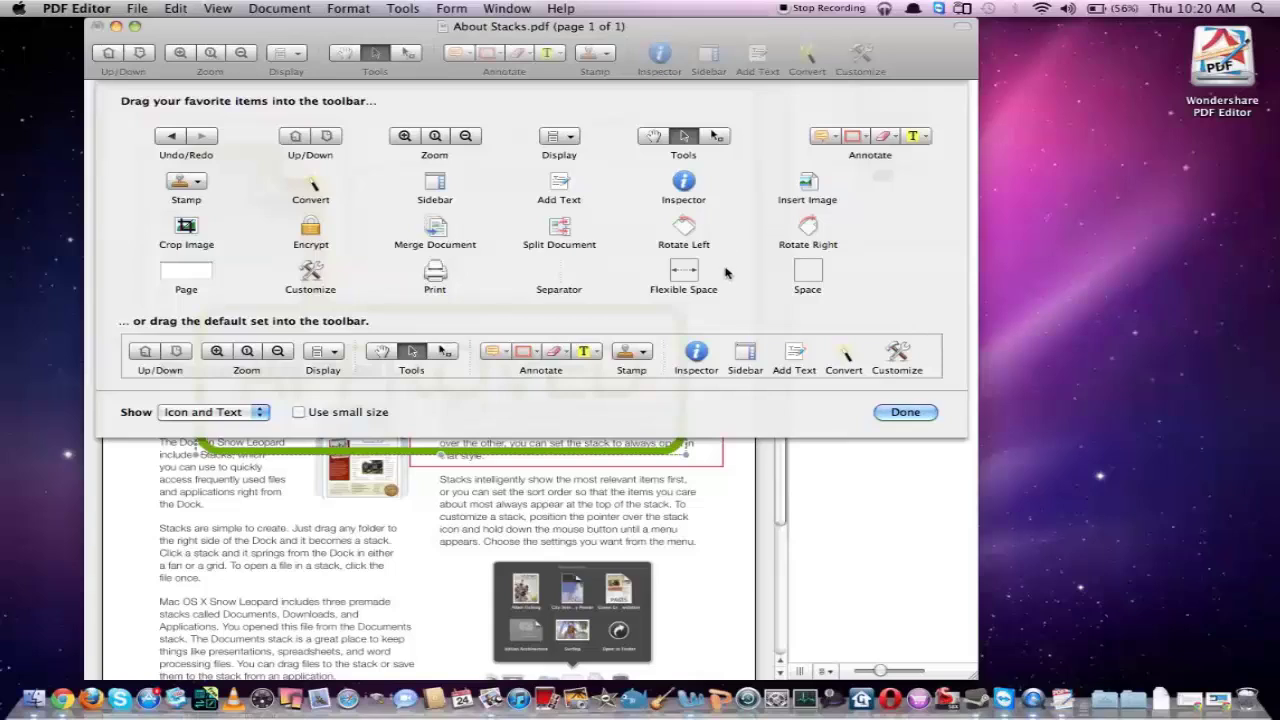
Step: Close the Customize Toolbar sheet with Done
key(Return)
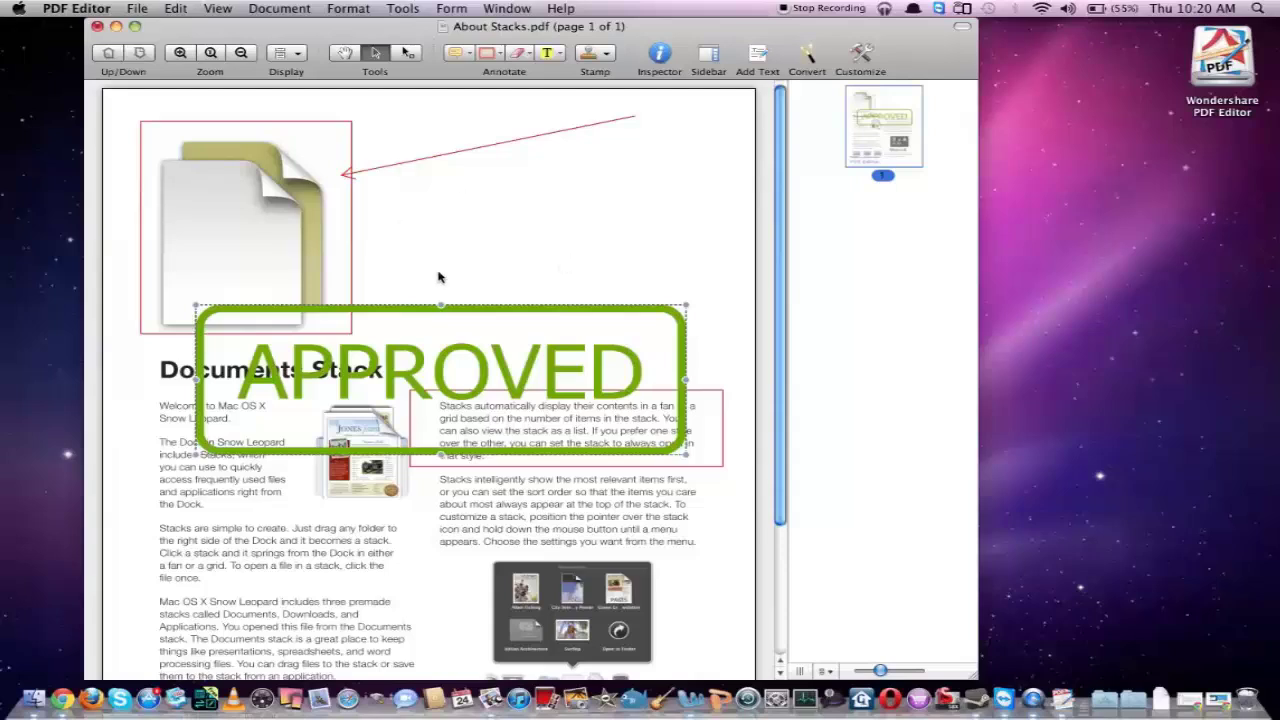
Step: Convert the unsaved PDF to 'About Stacks word.doc' and open the result in Word
click(815, 70)
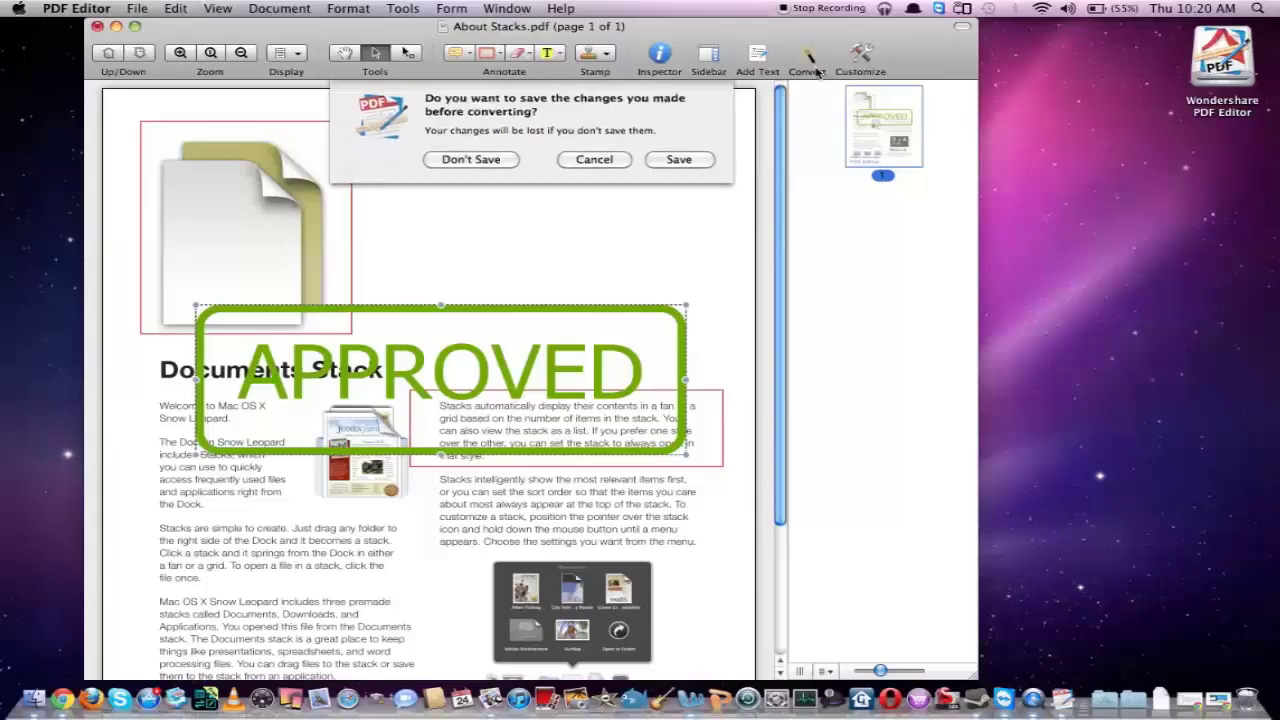
click(500, 164)
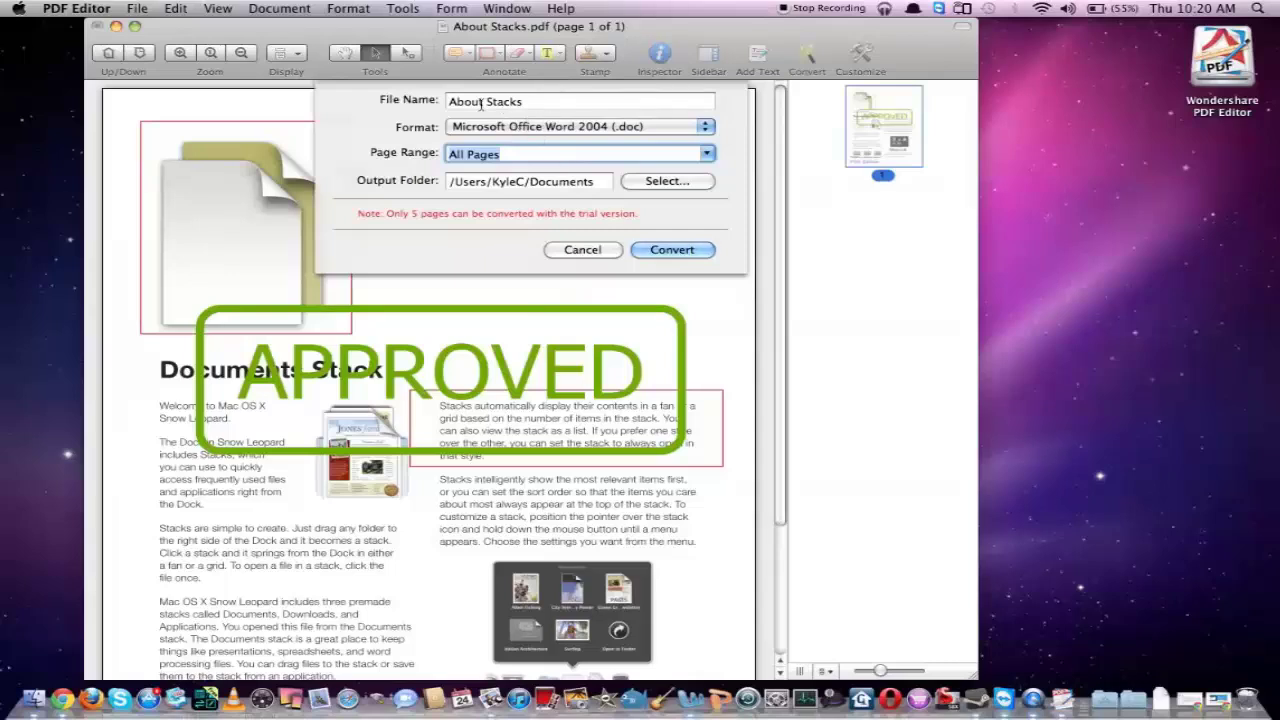
click(544, 104)
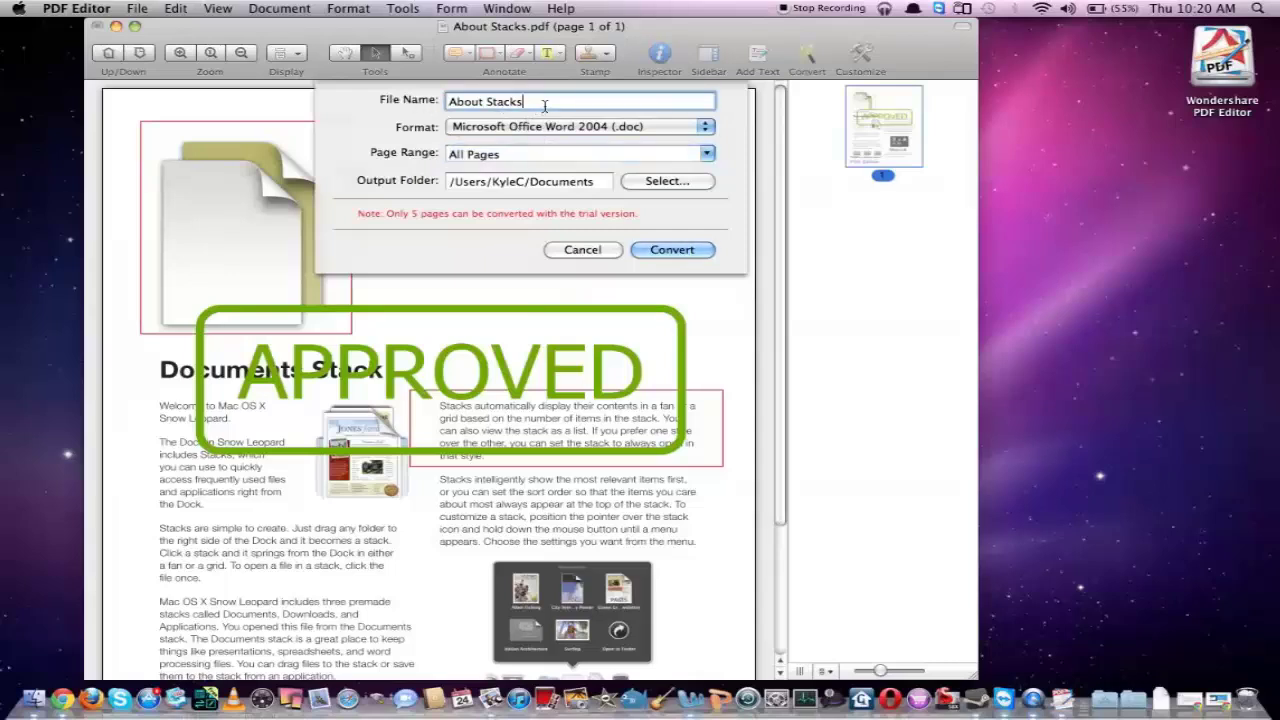
text(word)
click(672, 250)
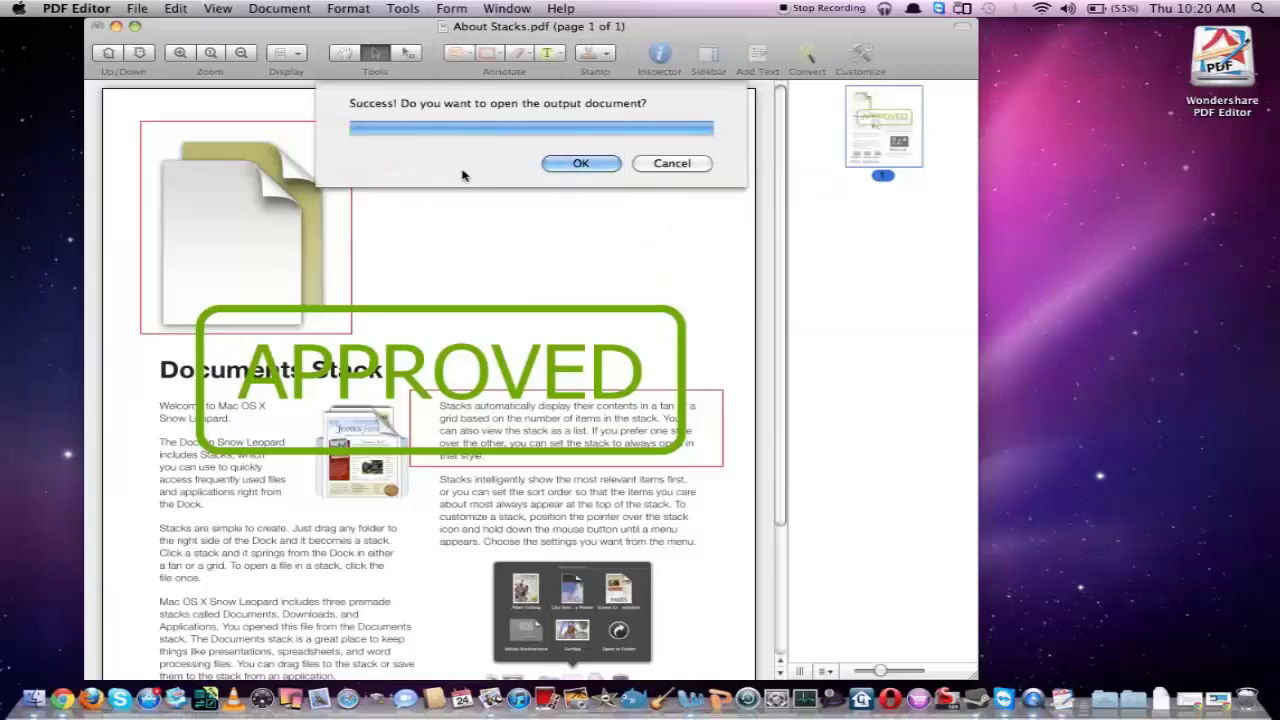
click(580, 163)
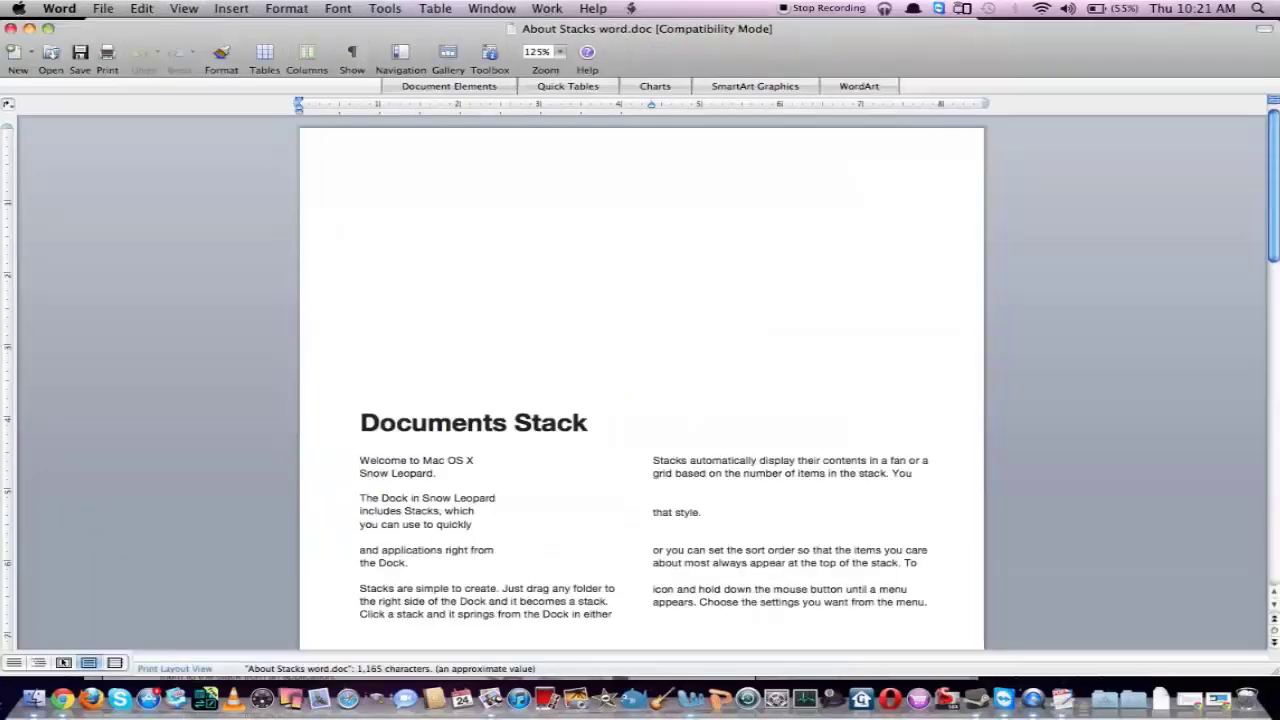
Step: Scroll through the converted About Stacks word.doc in Word
scroll(597, 343, down, 5)
scroll(641, 380, up, 3)
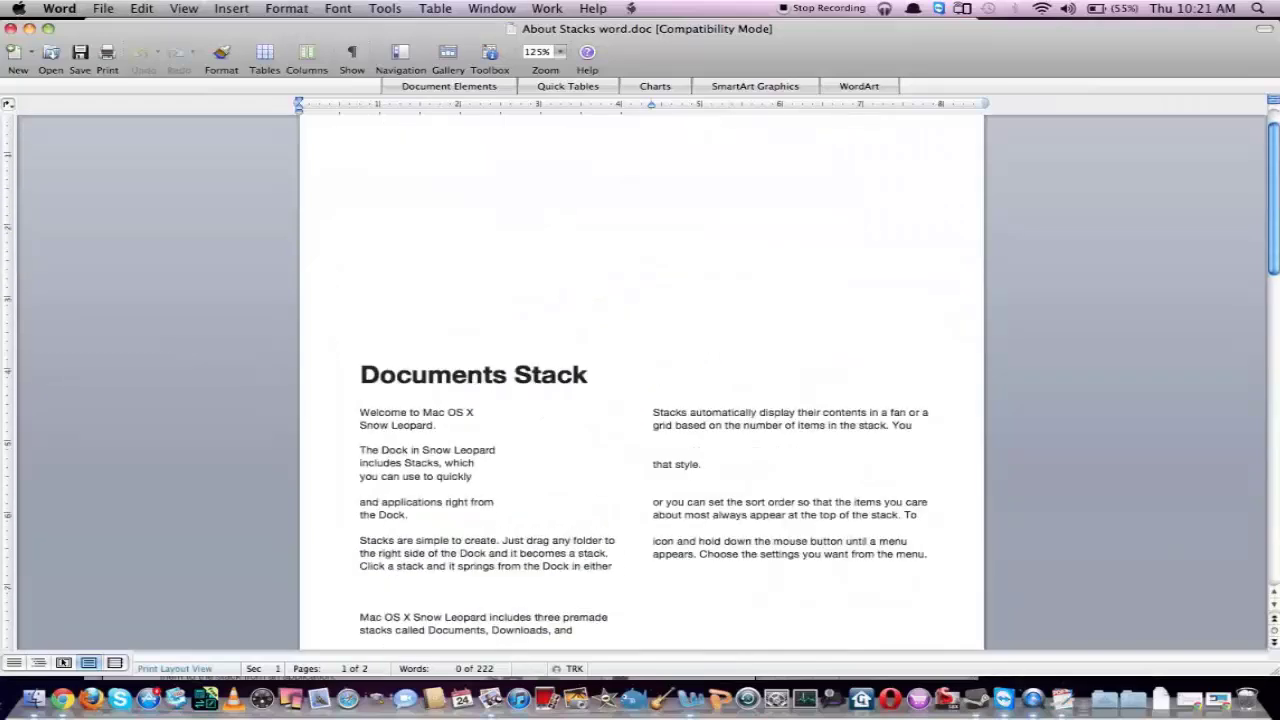
scroll(604, 482, down, 8)
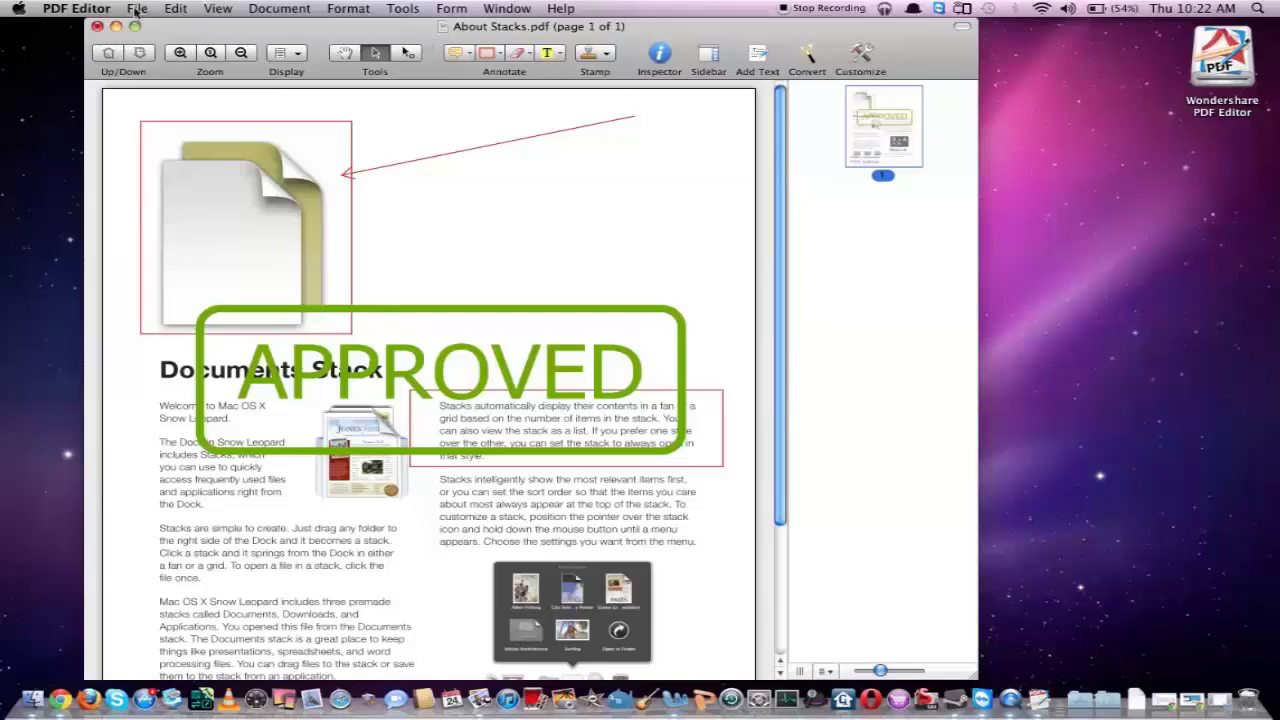
Step: Revert About Stacks.pdf to its last saved version, discarding the stamp and markups
click(136, 9)
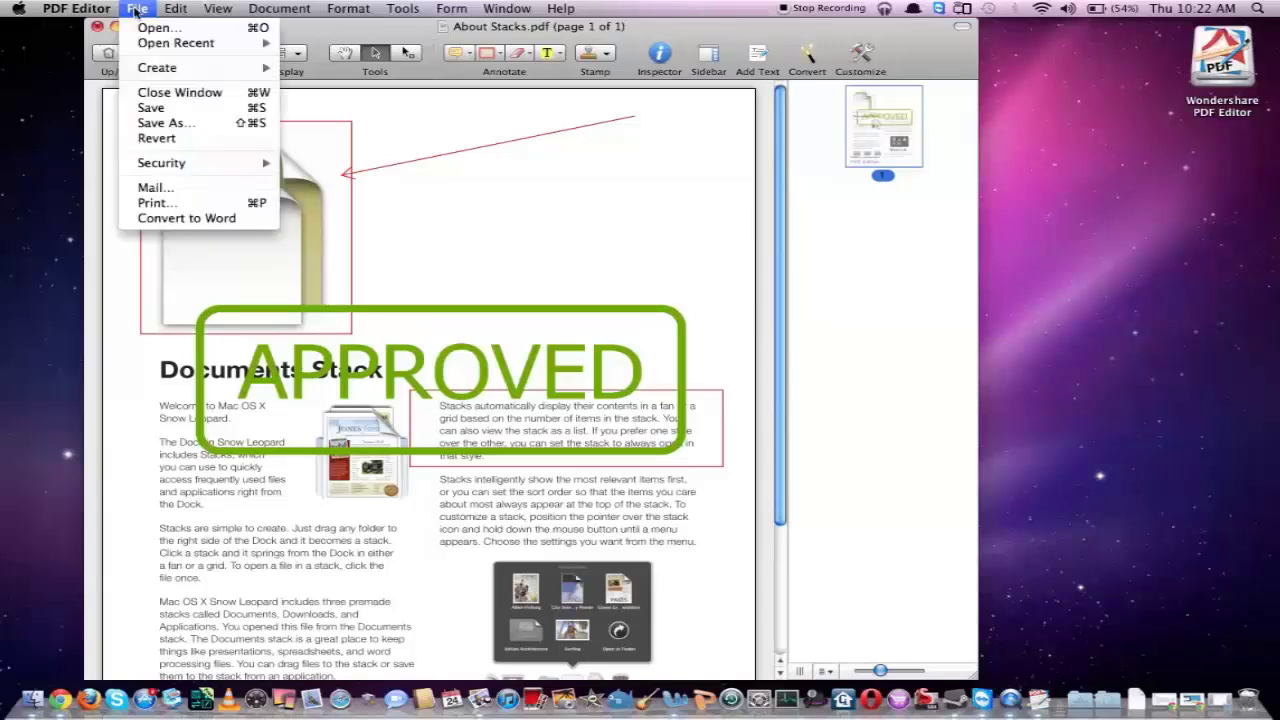
click(166, 139)
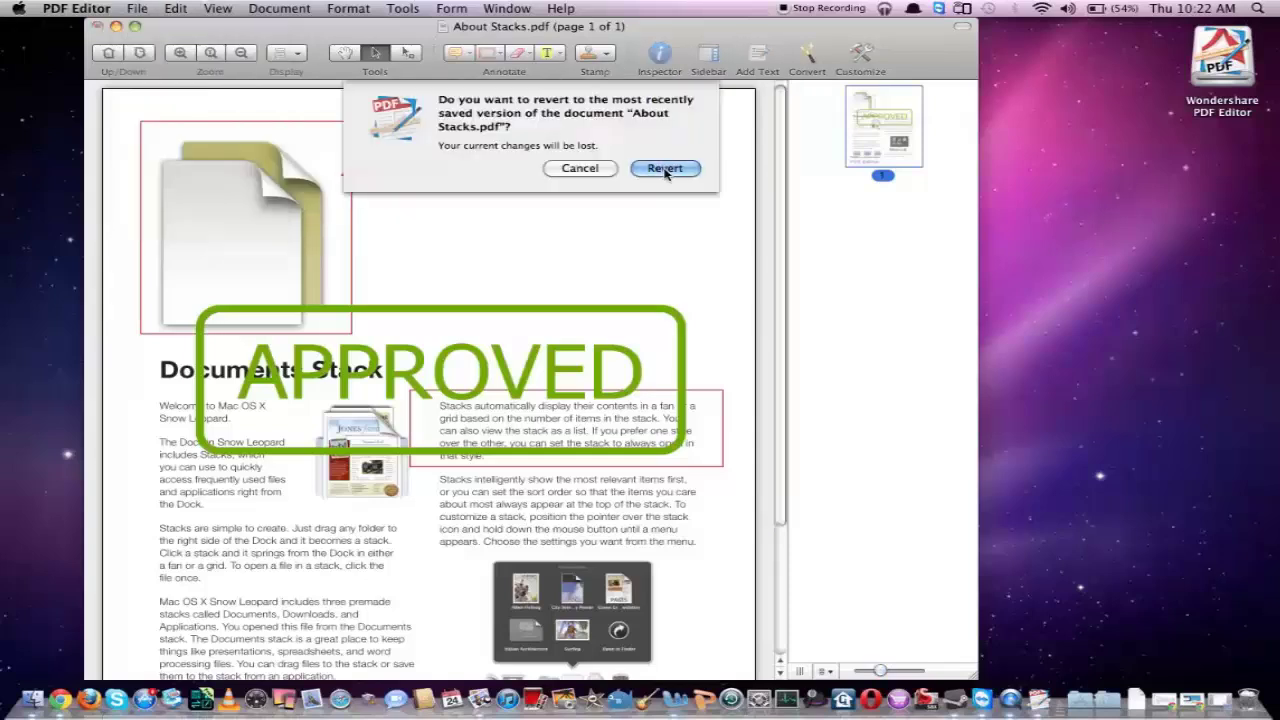
click(665, 174)
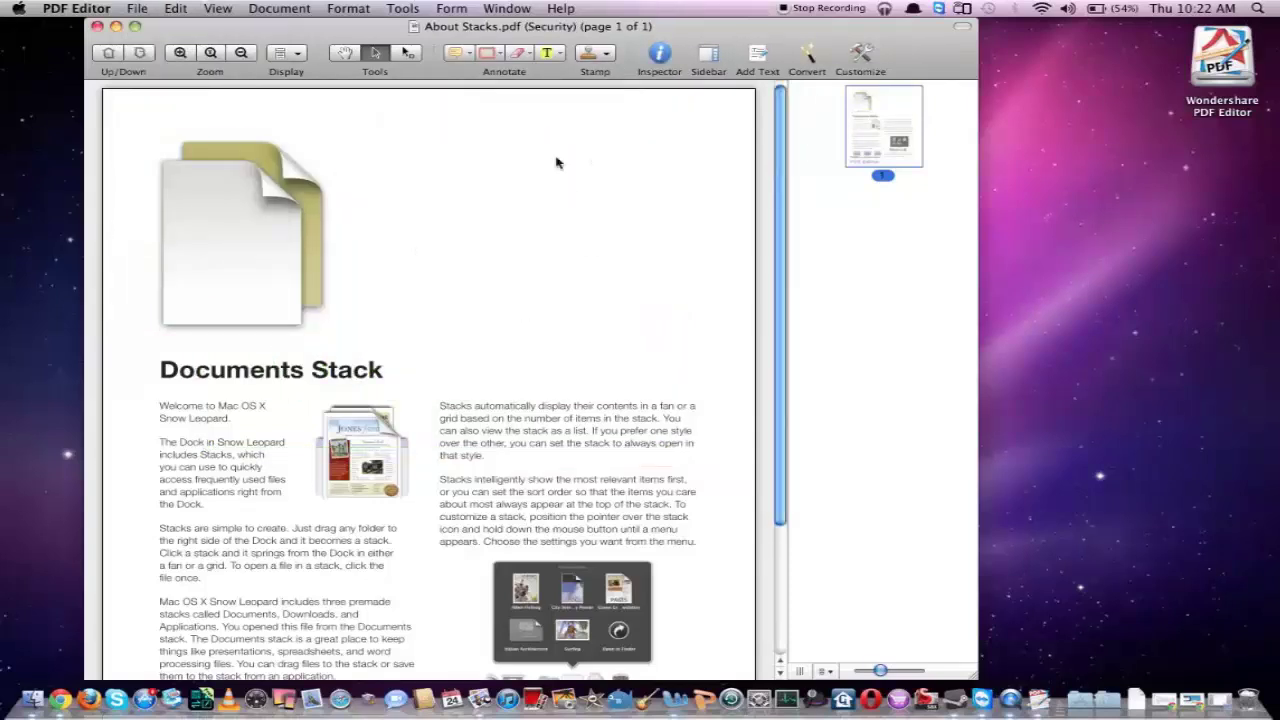
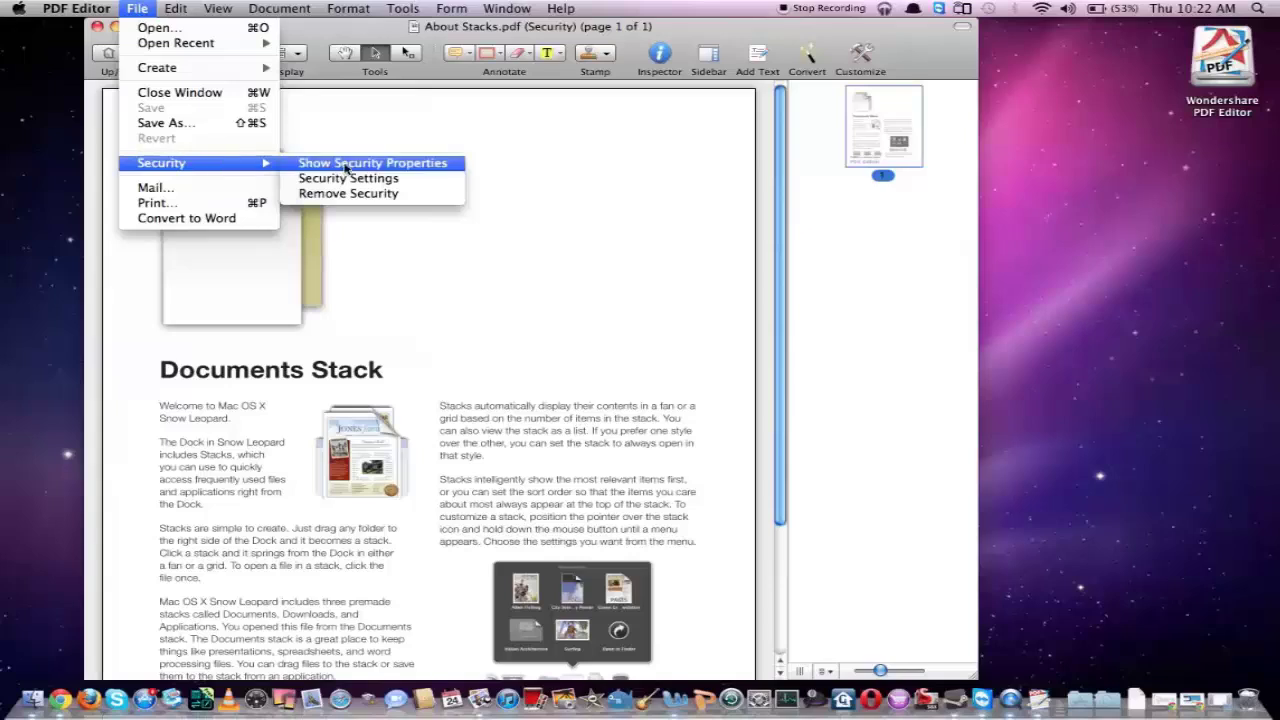
Step: In Security Settings, require a password to open About Stacks.pdf, enter and confirm it, and apply
click(352, 179)
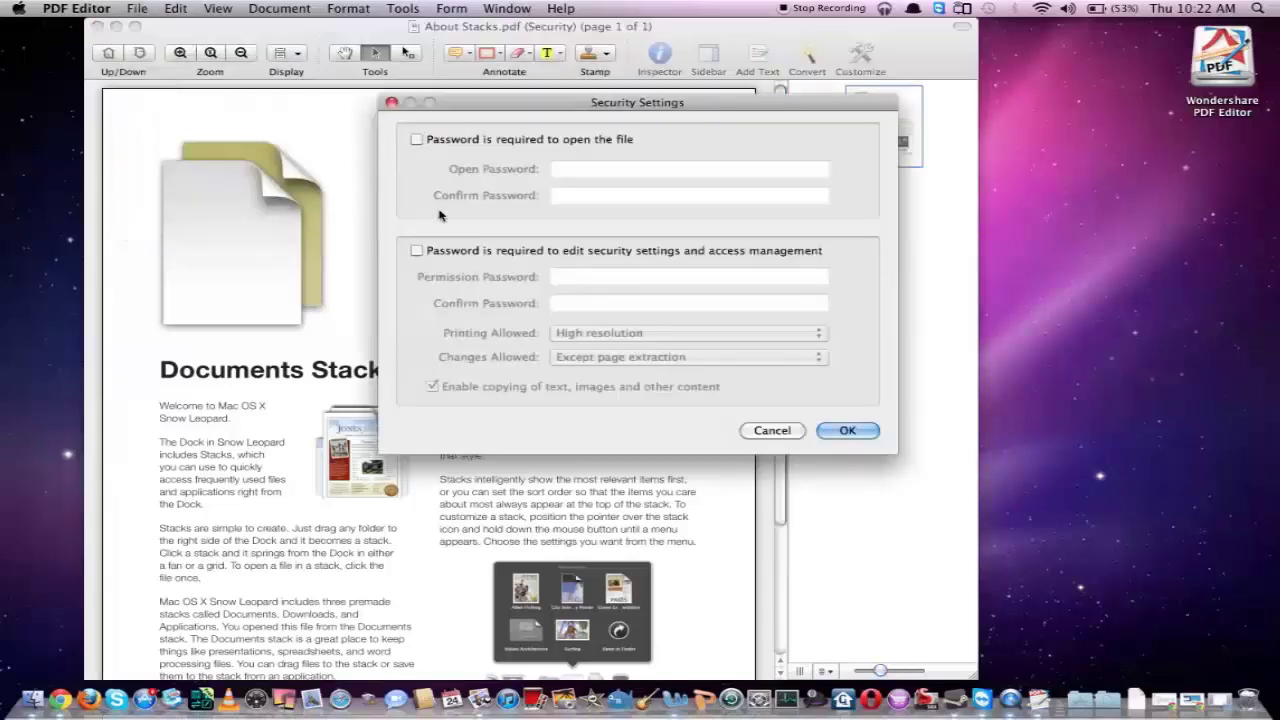
click(417, 140)
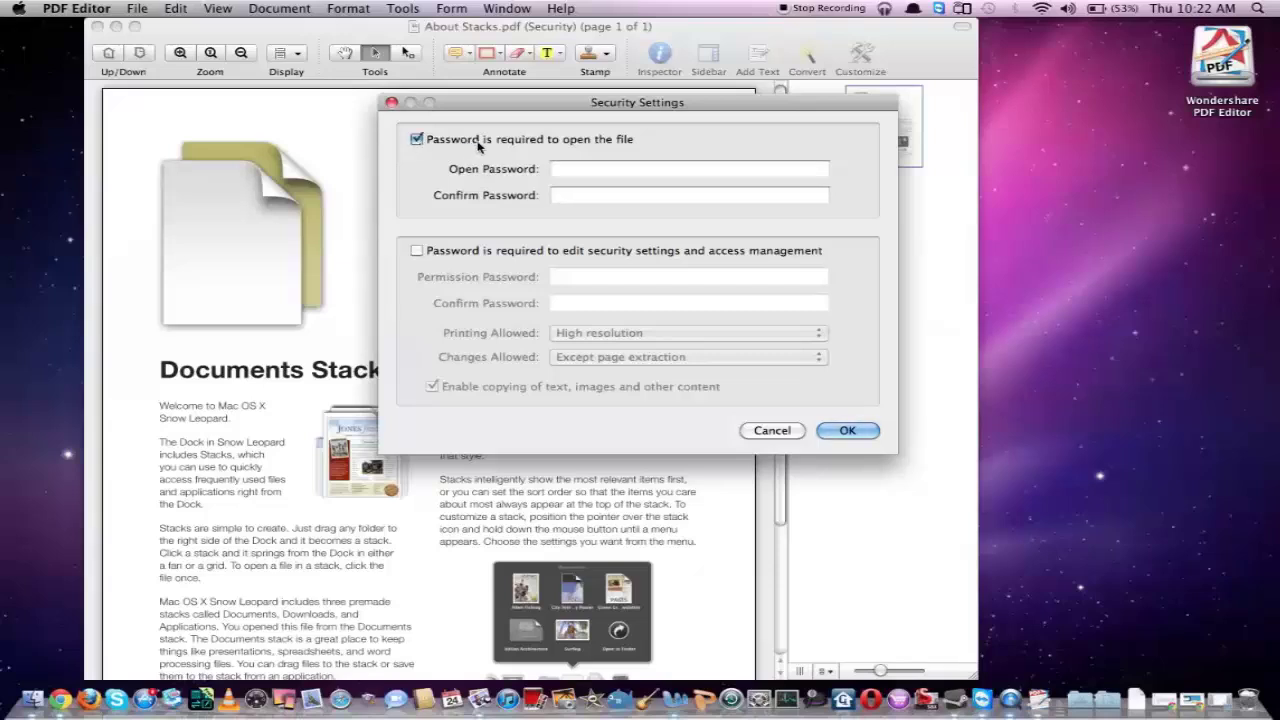
click(600, 169)
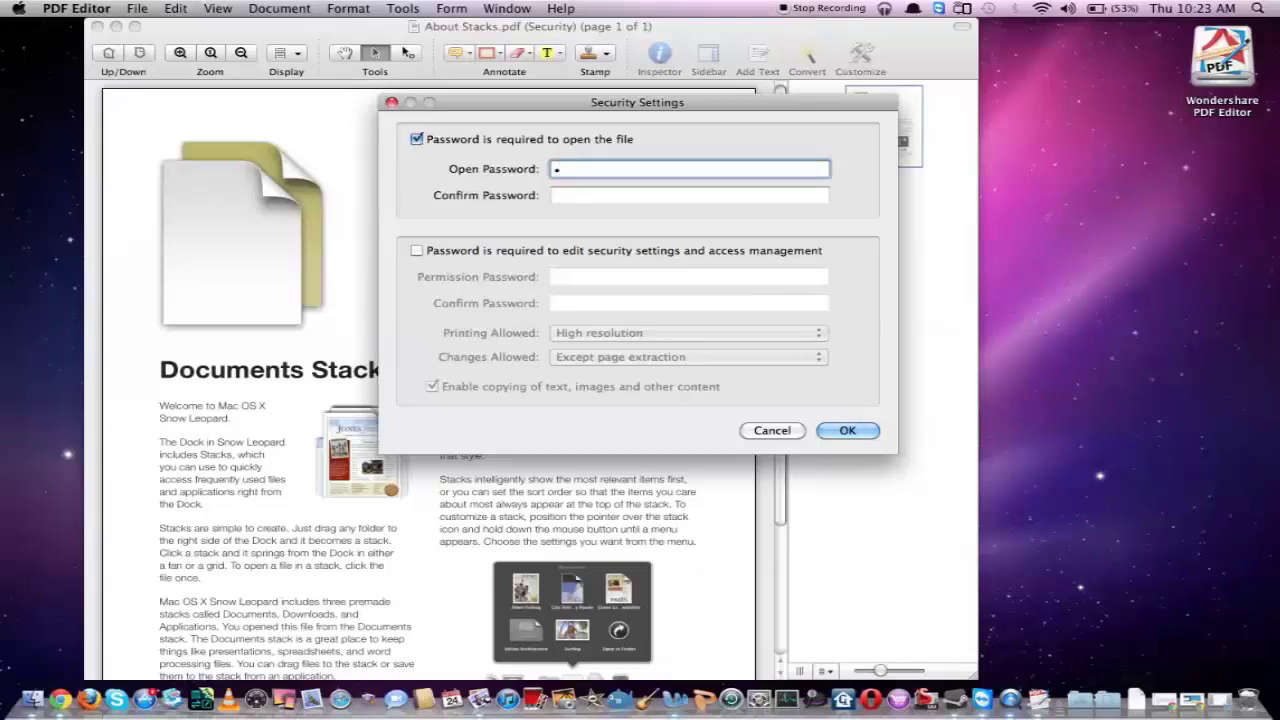
key(Tab)
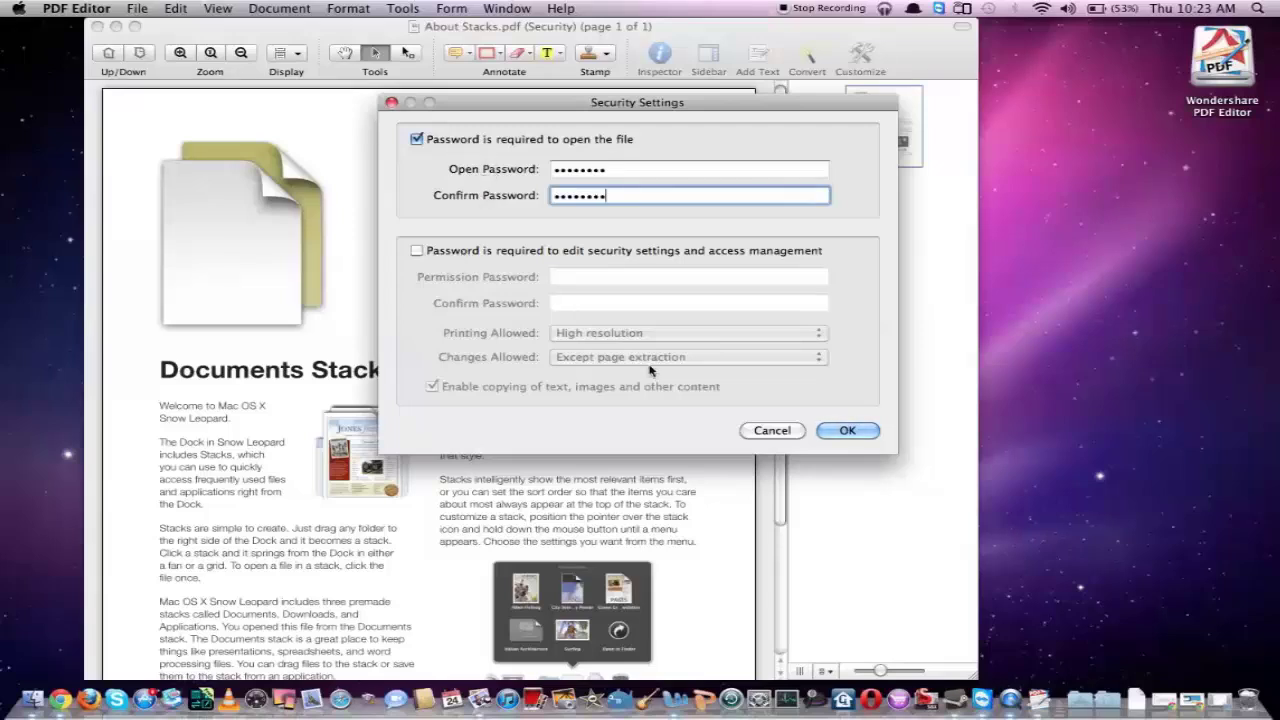
click(847, 431)
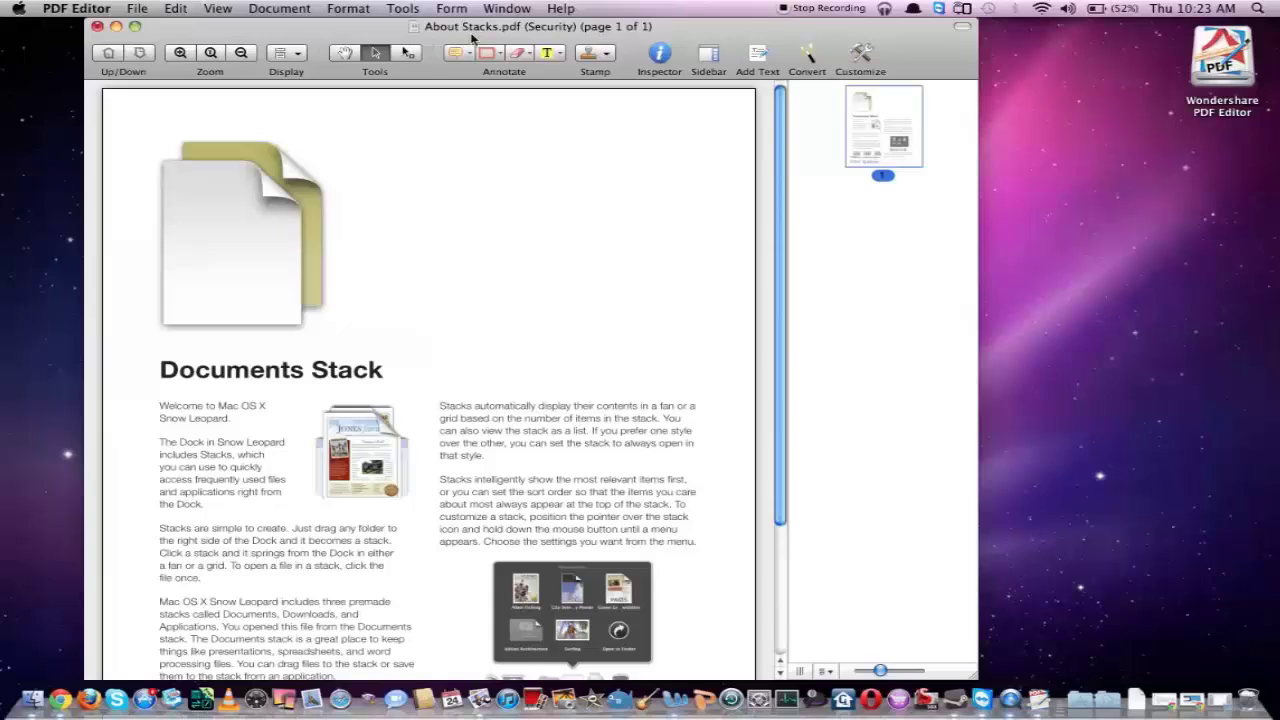
Step: Save and close the protected PDF, then reopen About Stacks.pdf from Documents with Wondershare PDF Editor
click(97, 26)
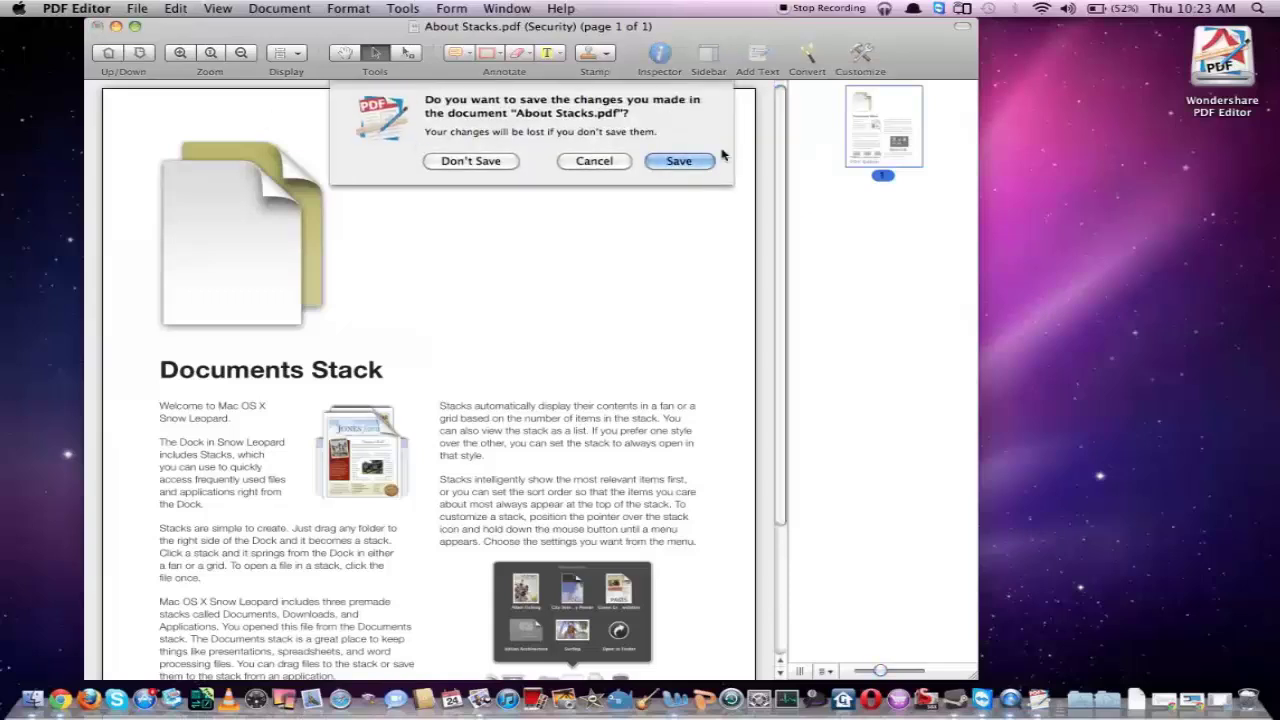
click(666, 162)
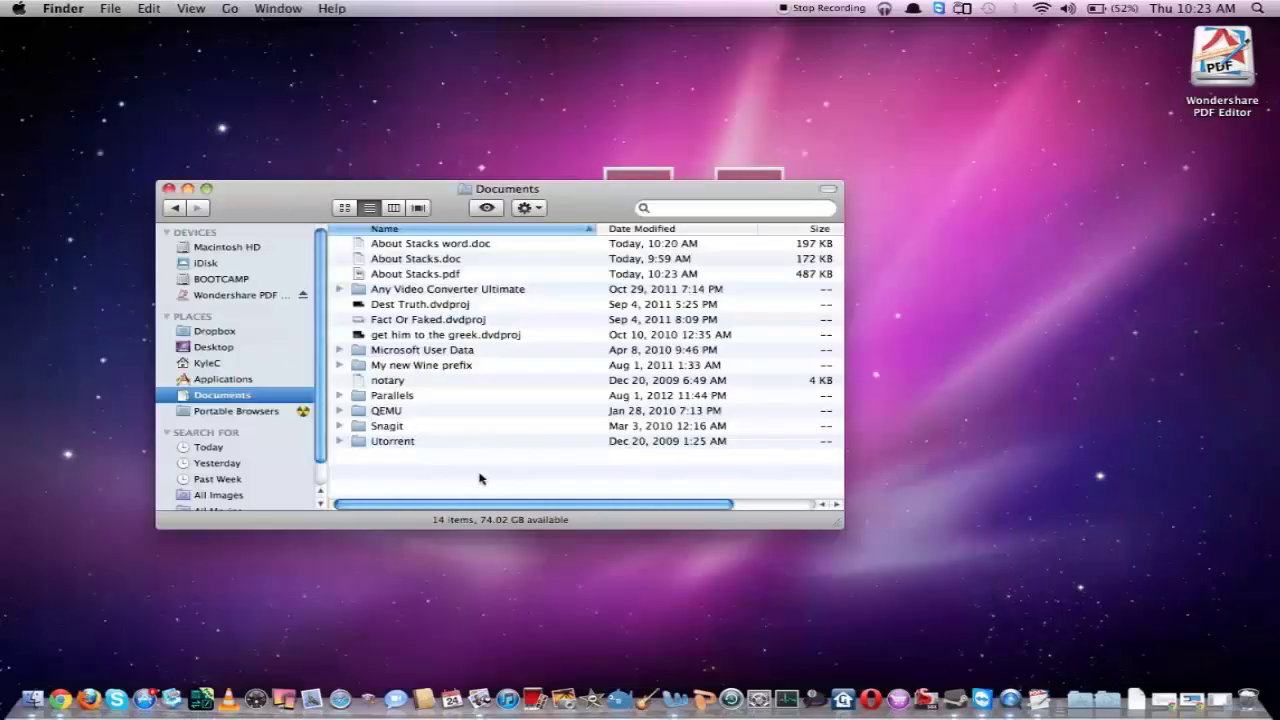
click(434, 276)
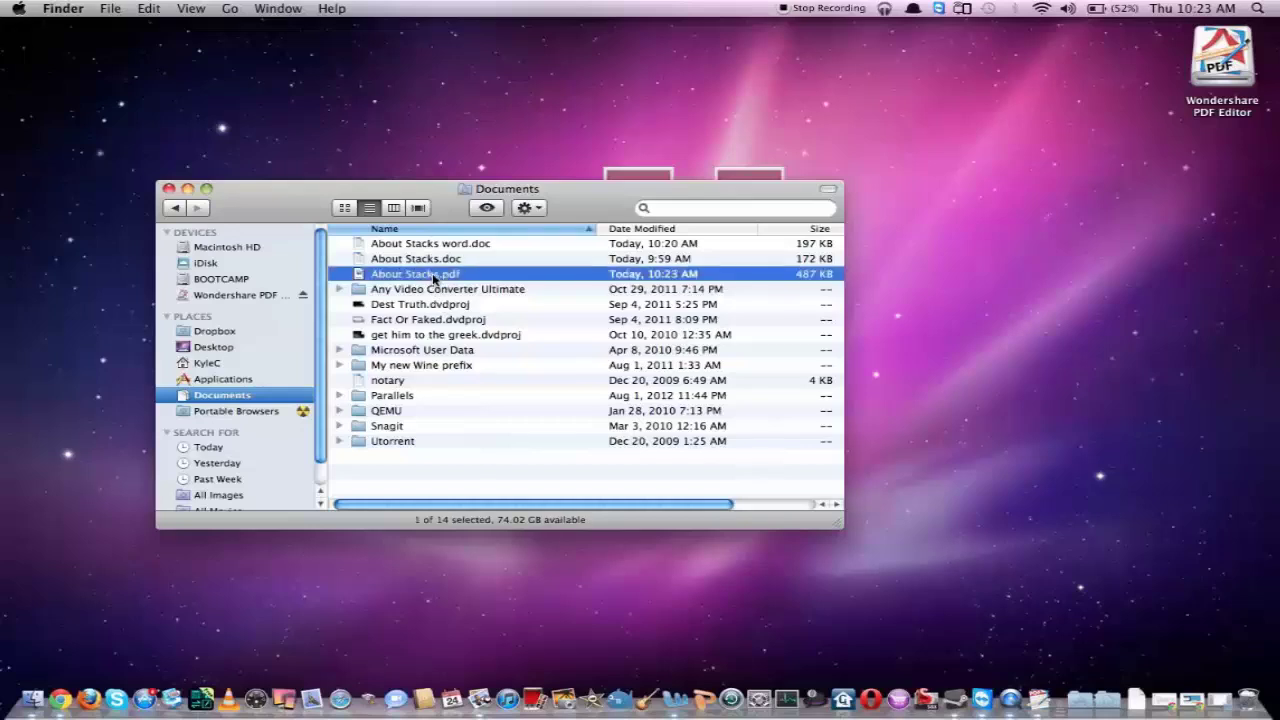
right_click(434, 278)
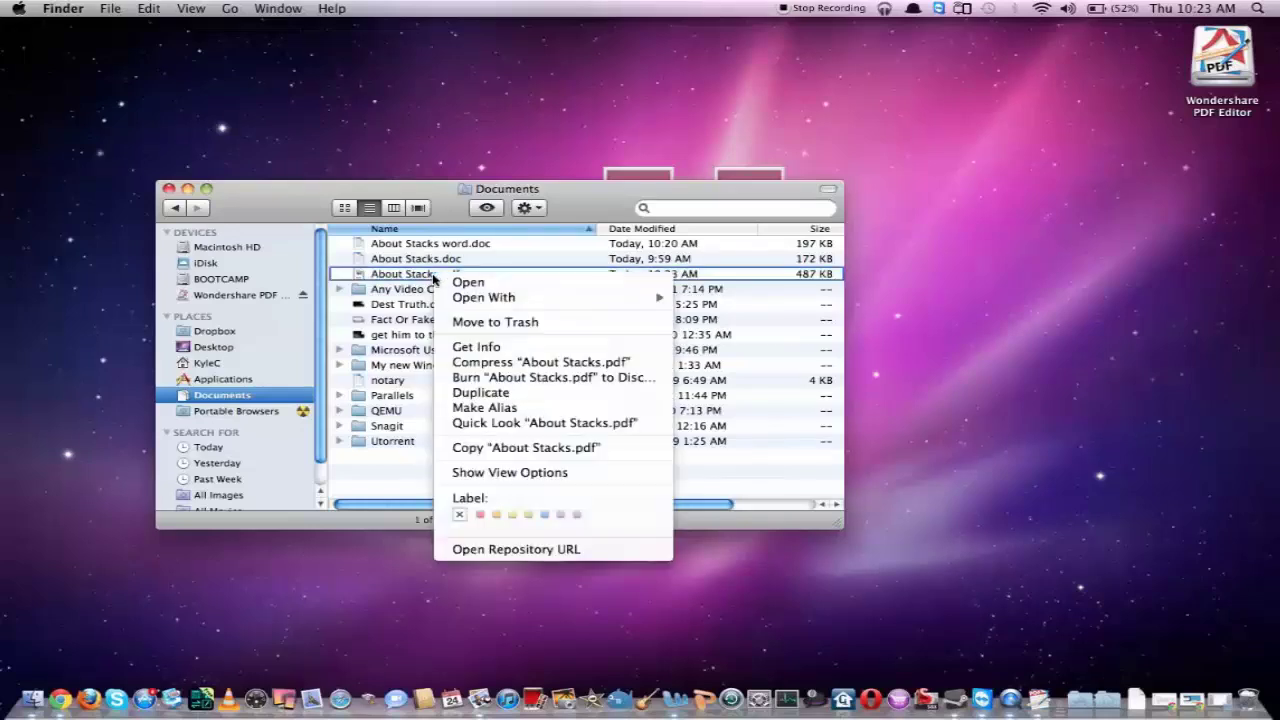
mouse_move(640, 297)
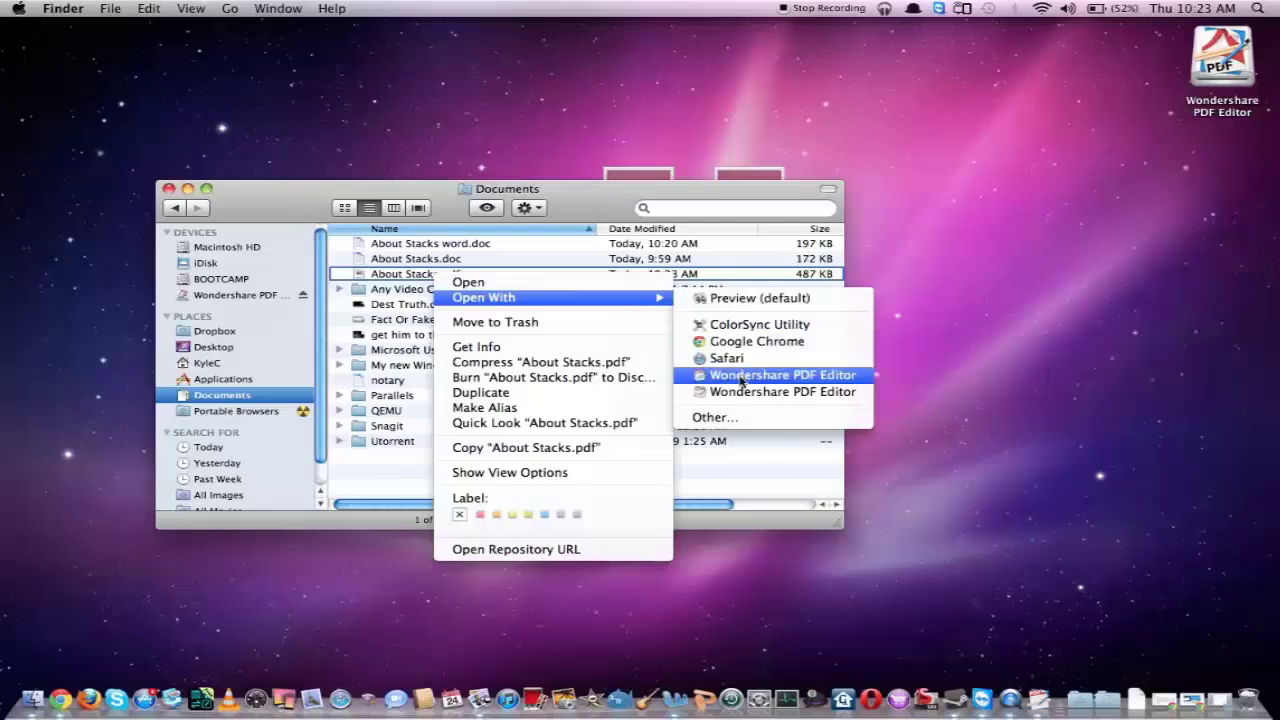
click(741, 376)
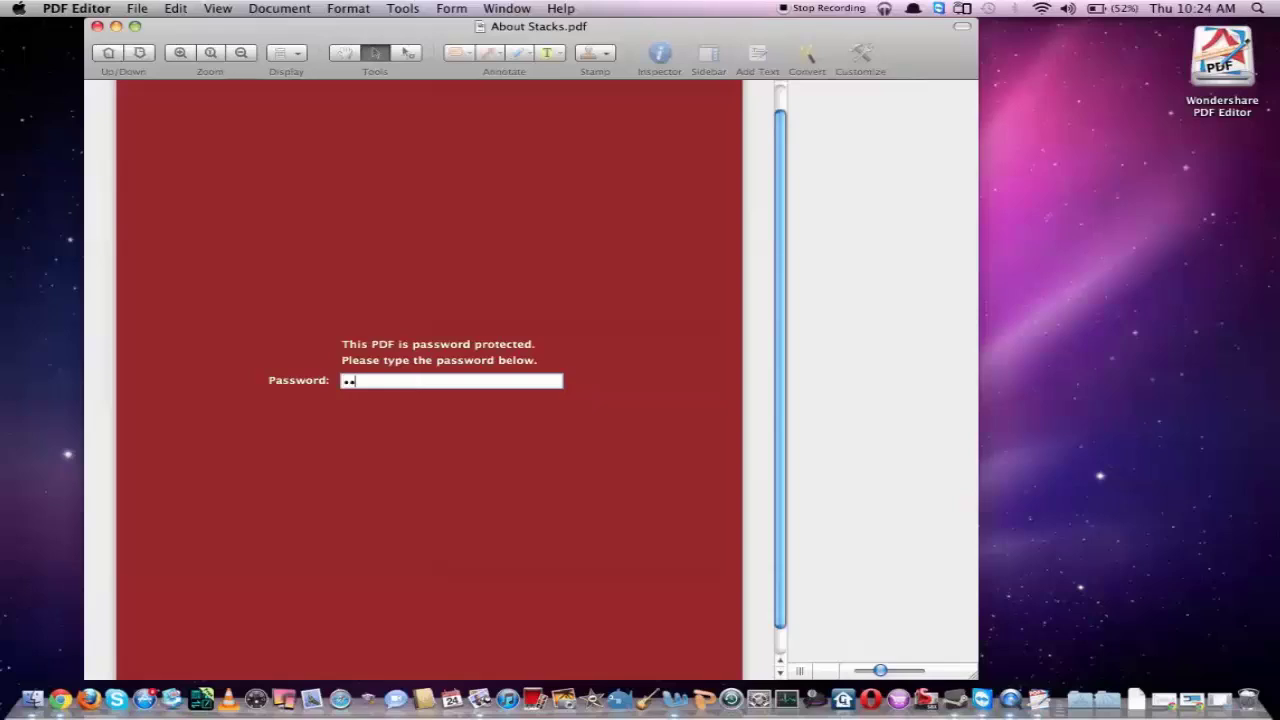
Step: Unlock About Stacks.pdf by submitting its open password
text(••••)
key(Return)
scroll(378, 397, down, 1)
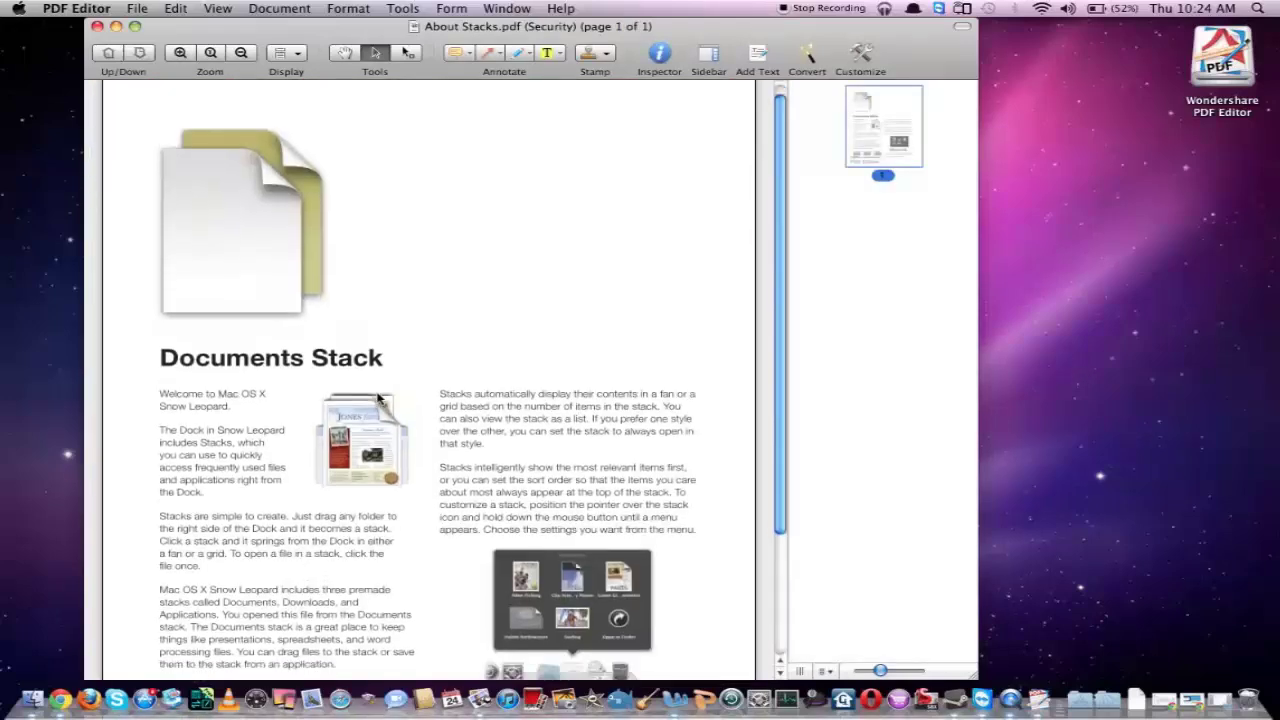
scroll(378, 397, down, 2)
scroll(378, 397, up, 3)
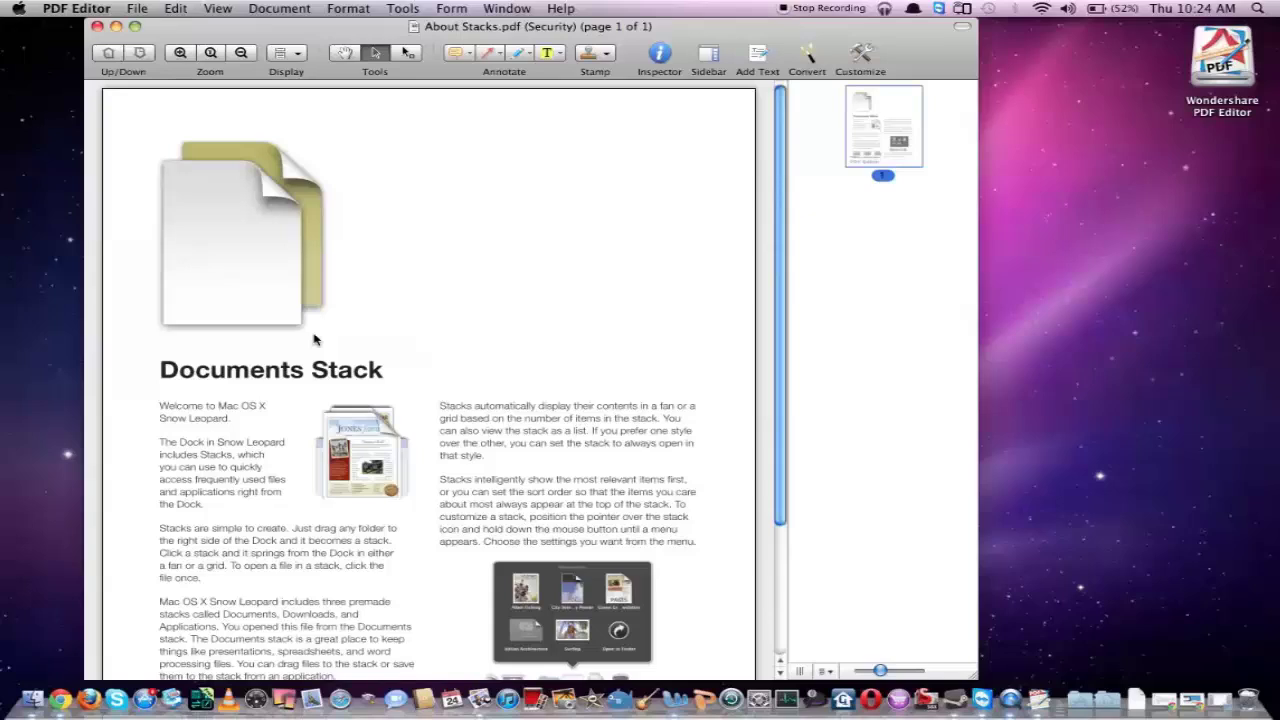
Step: Remove the password security from About Stacks.pdf via File > Security > Remove Security
click(137, 9)
mouse_move(252, 163)
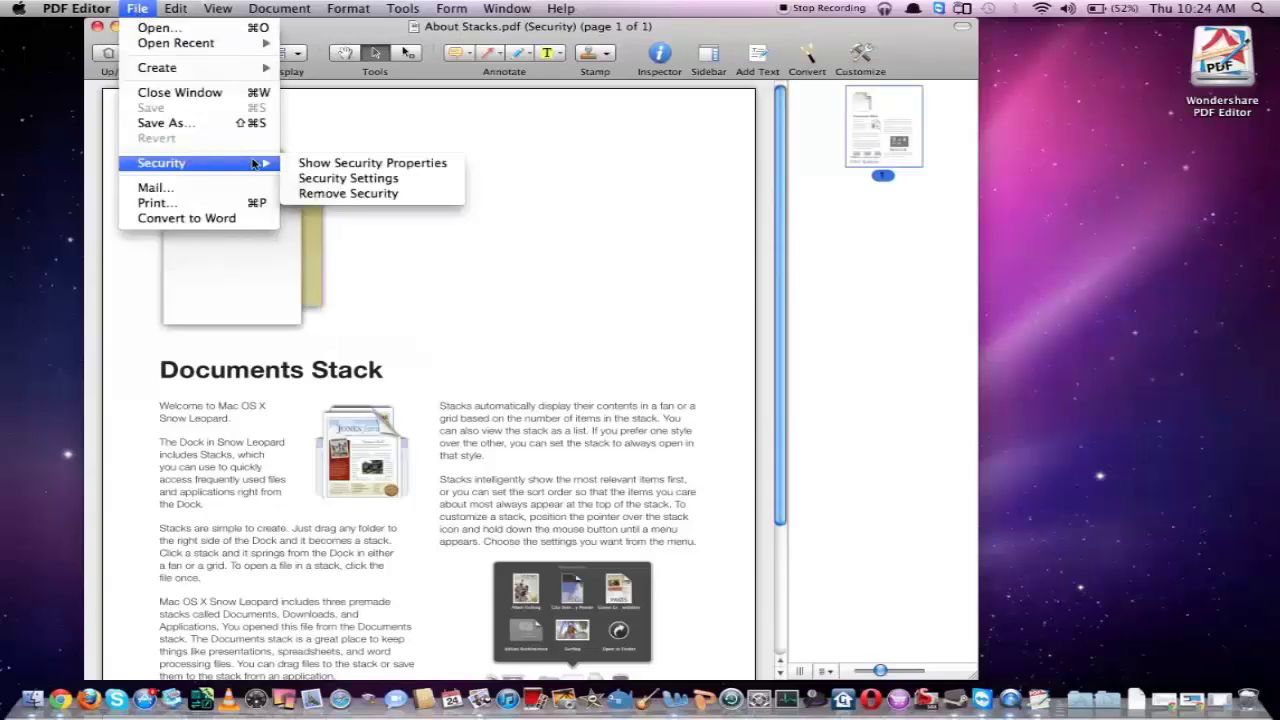
click(320, 194)
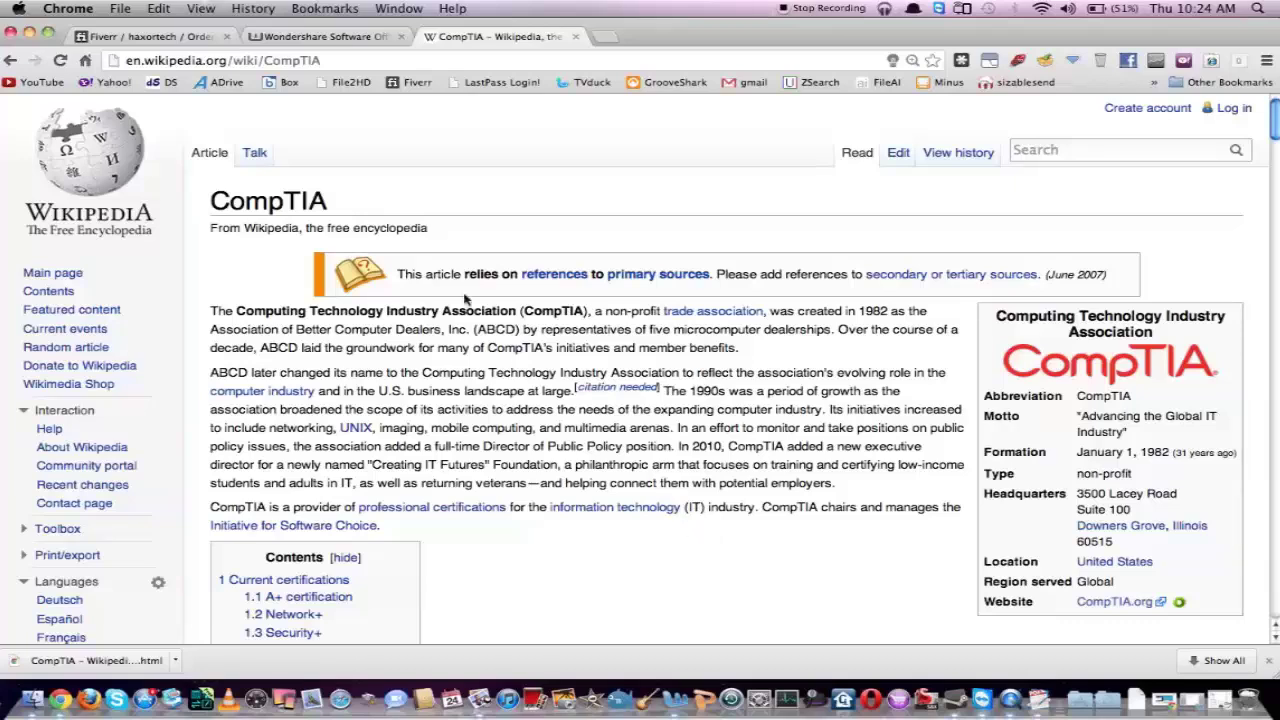
Step: Save the CompTIA Wikipedia article to the Desktop as 'Webpage, Complete' and minimise Chrome
scroll(545, 300, up, 1)
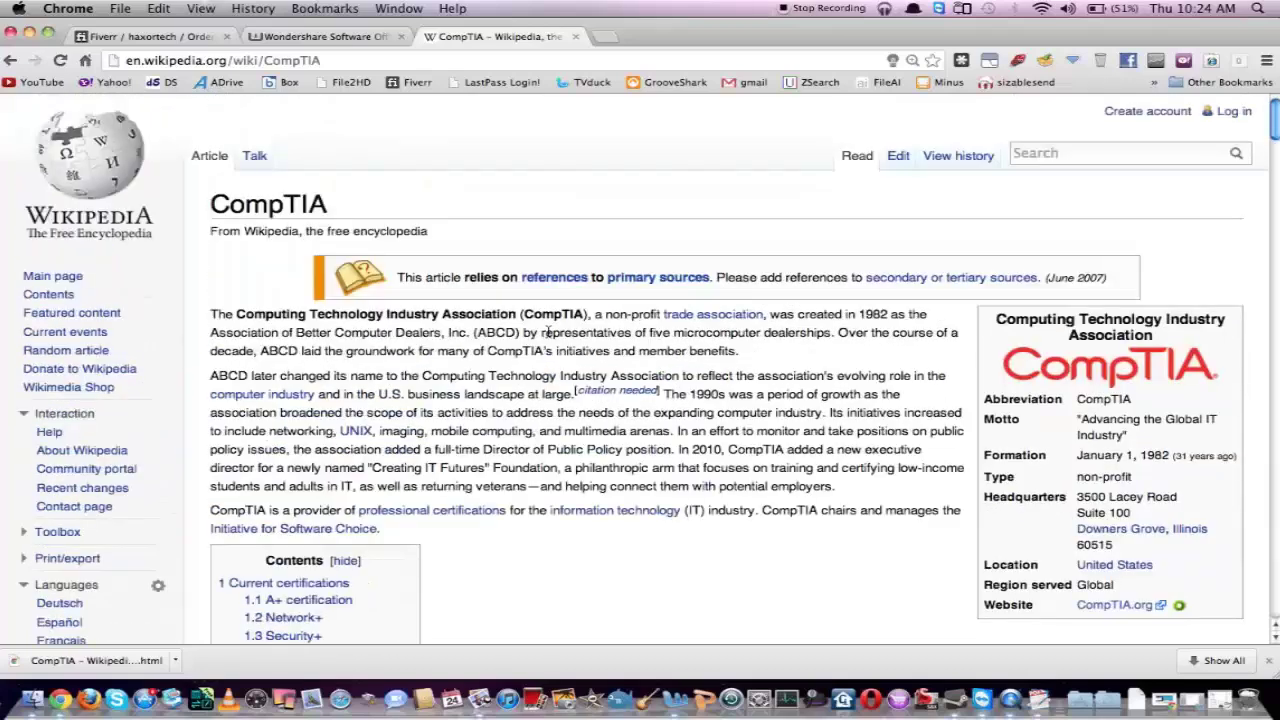
right_click(533, 210)
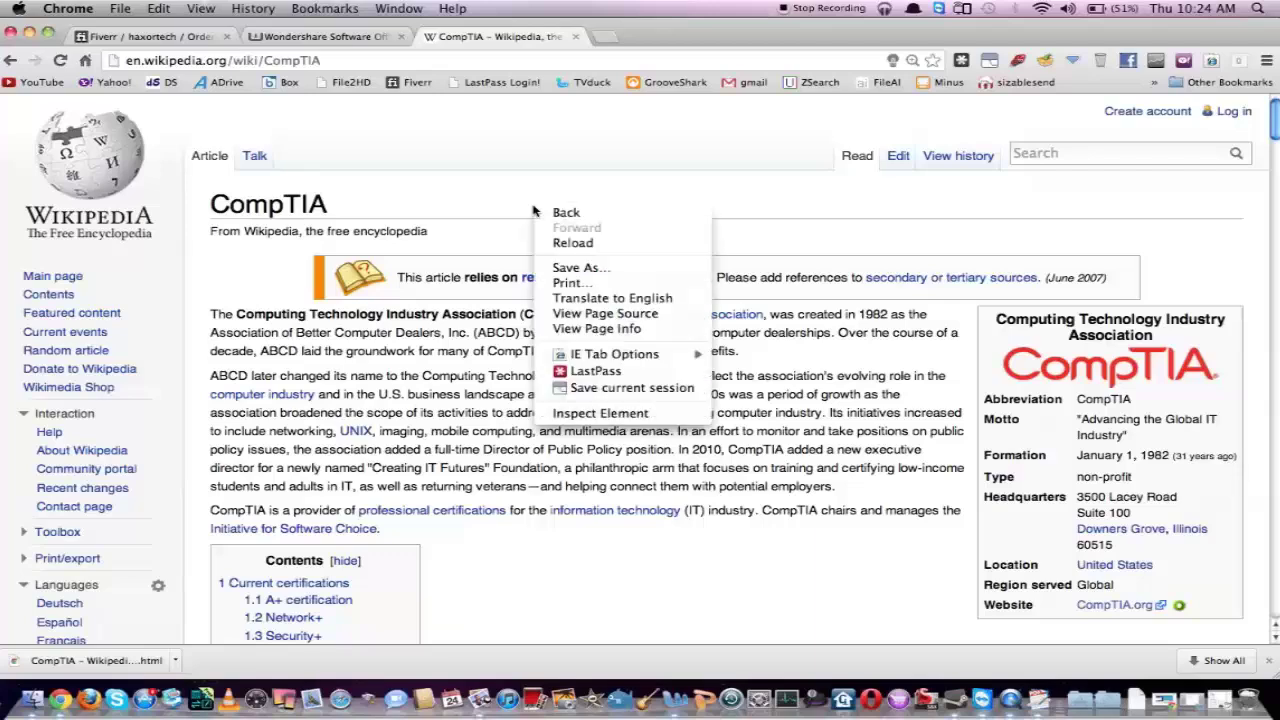
click(578, 267)
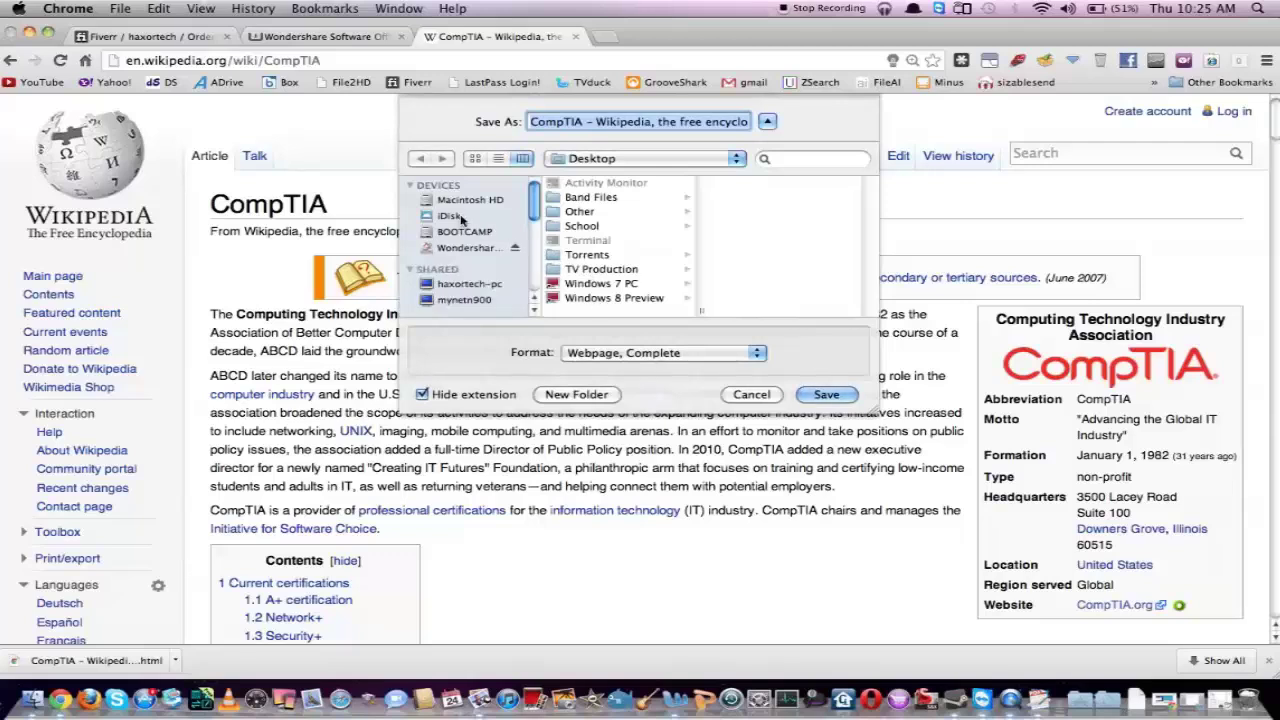
scroll(537, 260, down, 3)
scroll(537, 260, down, 1)
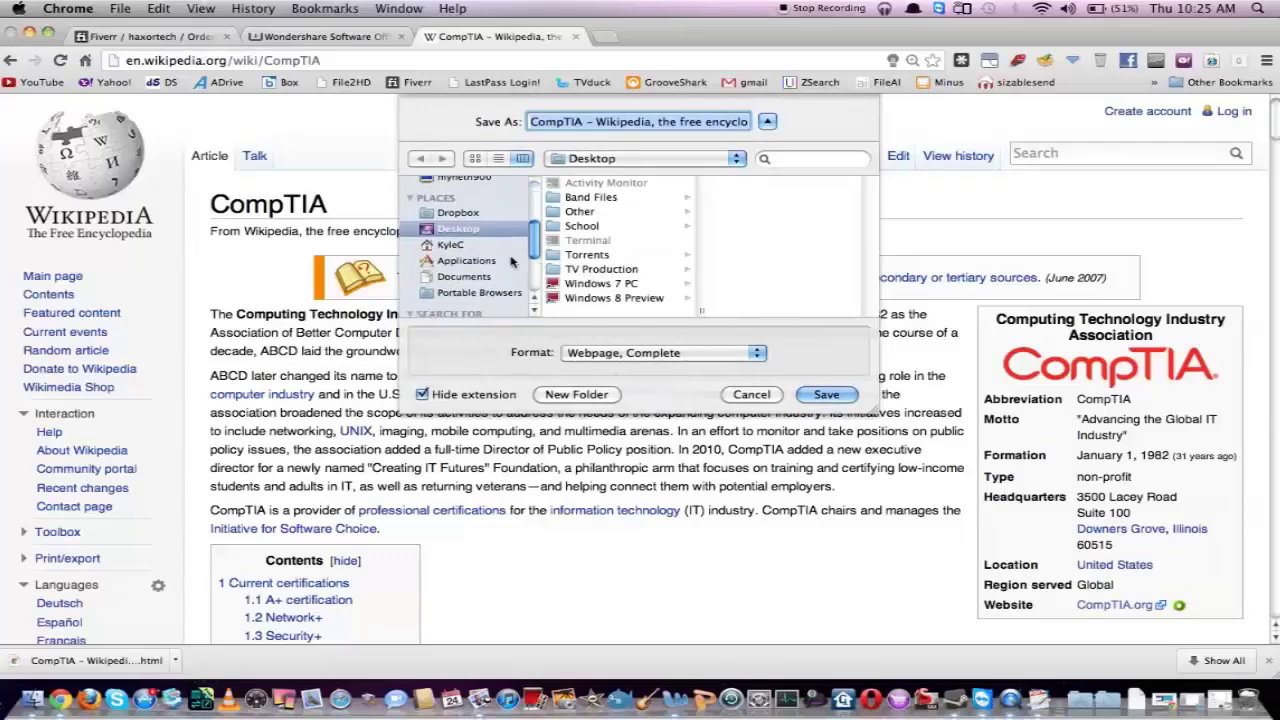
click(834, 391)
click(29, 33)
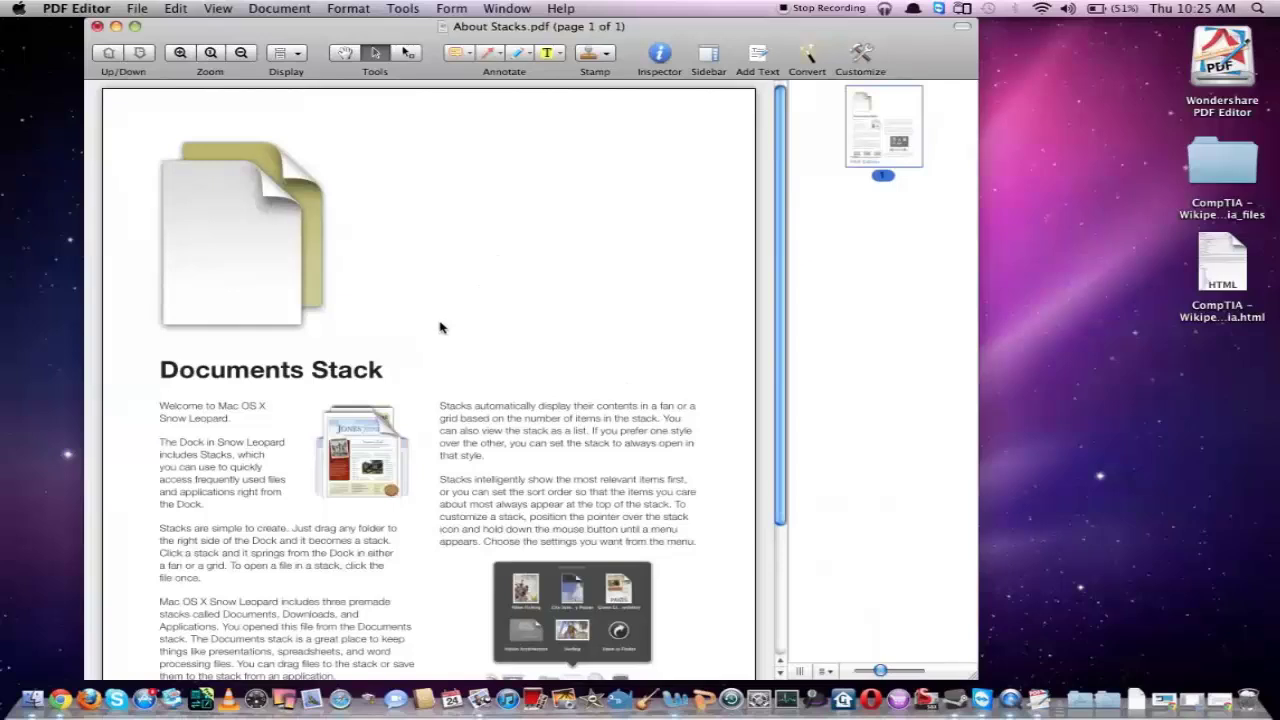
Step: Create a PDF from the Desktop's saved CompTIA HTML page, producing a 4-page PDF
click(136, 8)
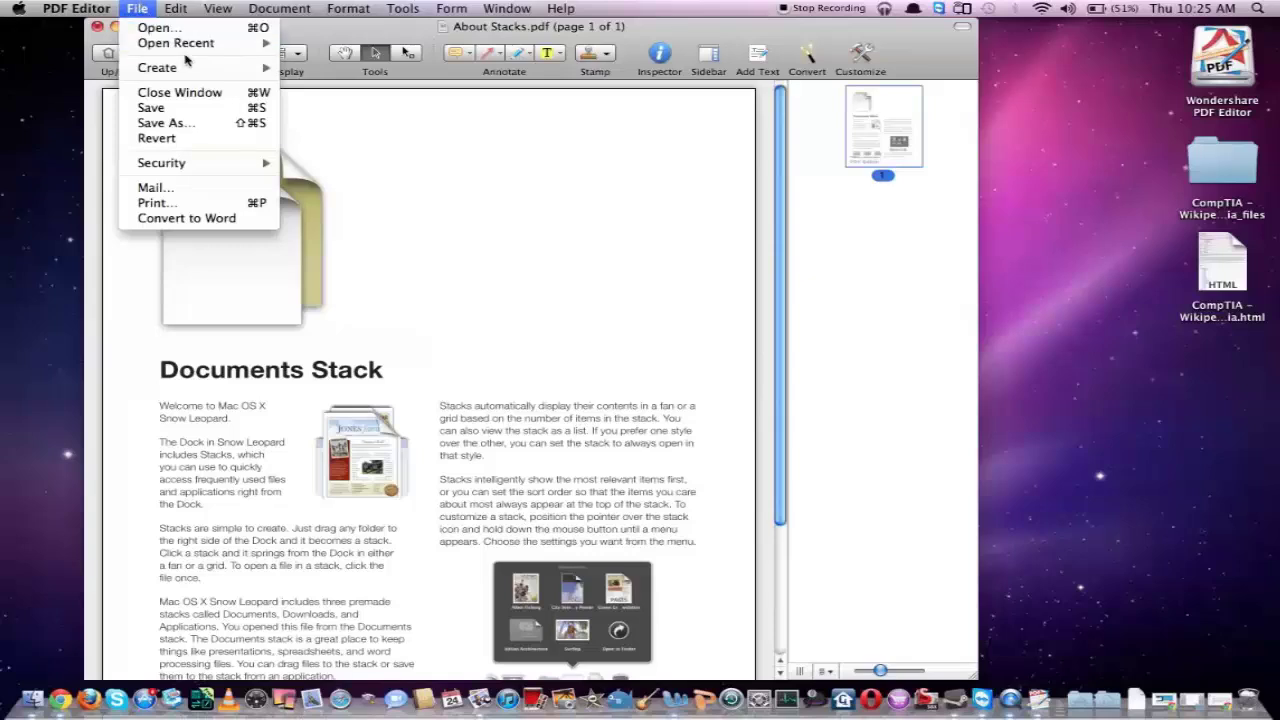
mouse_move(233, 70)
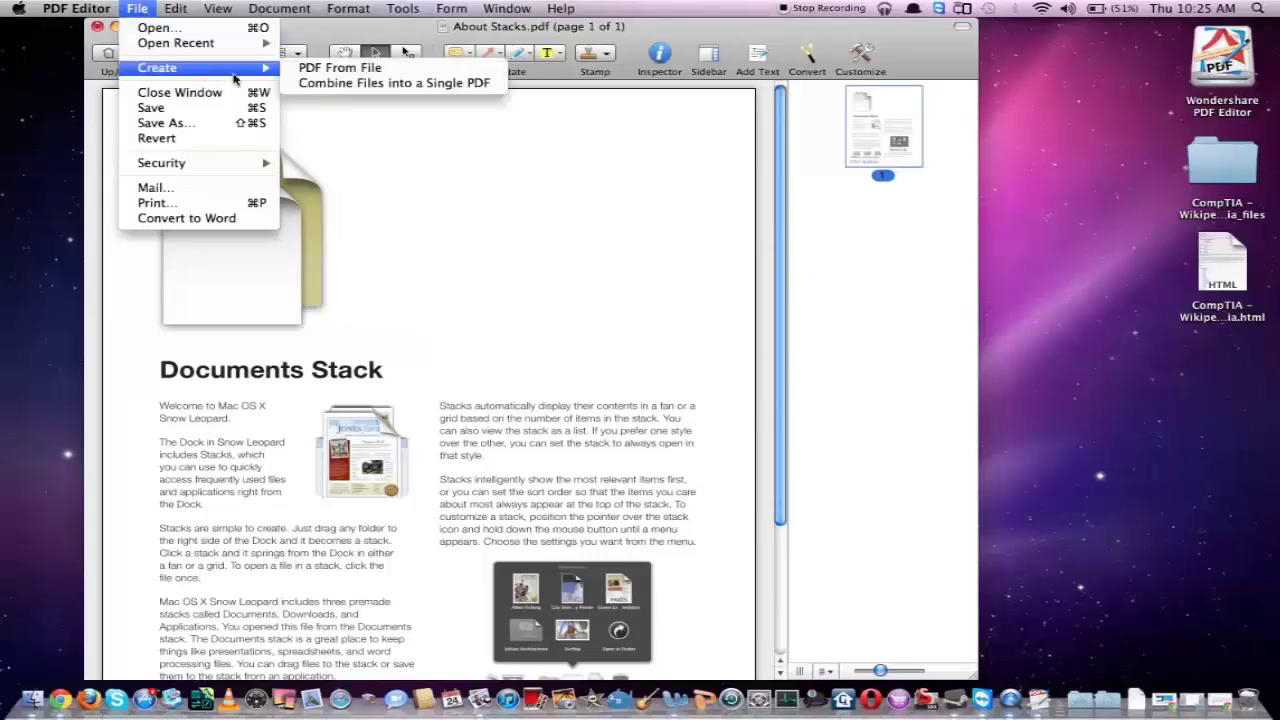
click(326, 73)
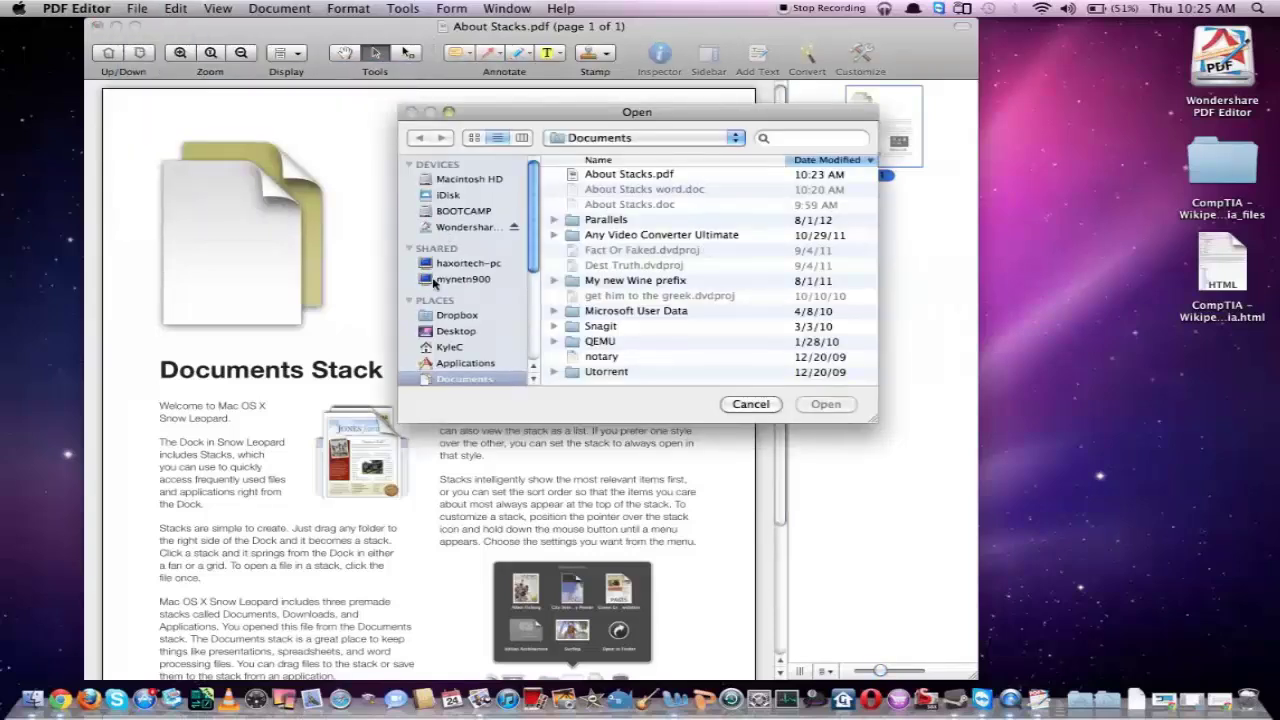
click(442, 331)
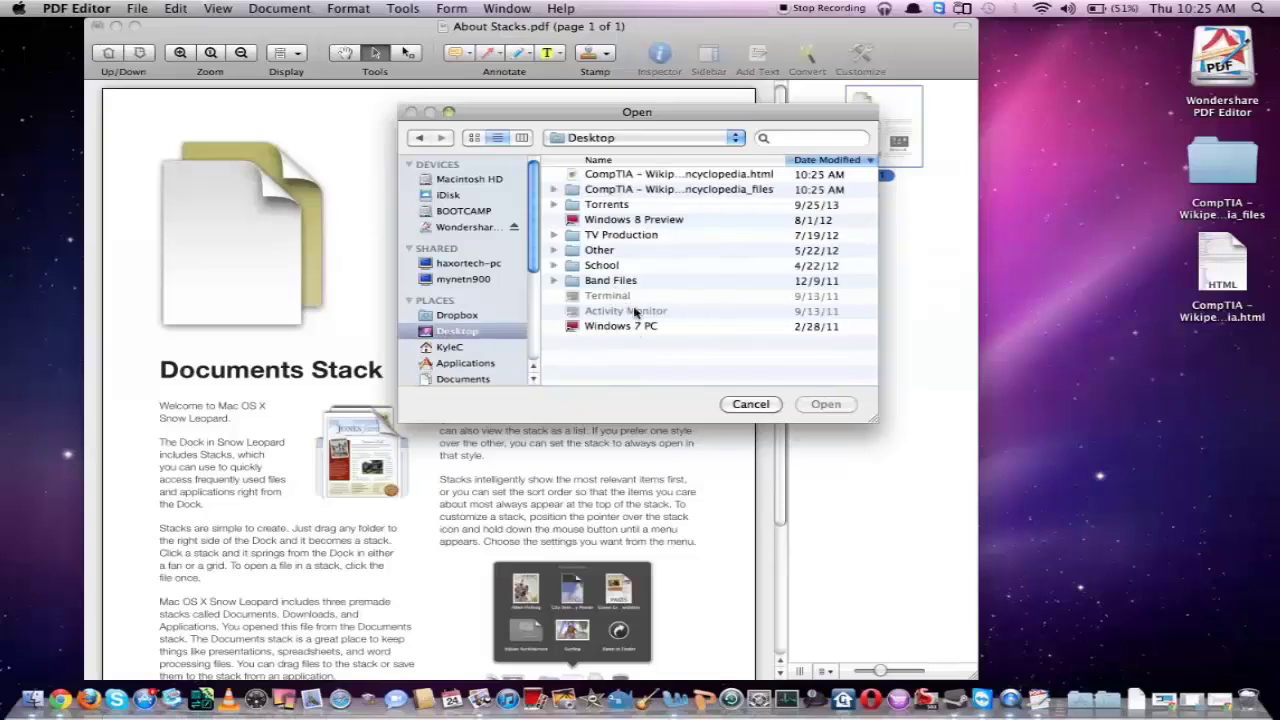
click(633, 175)
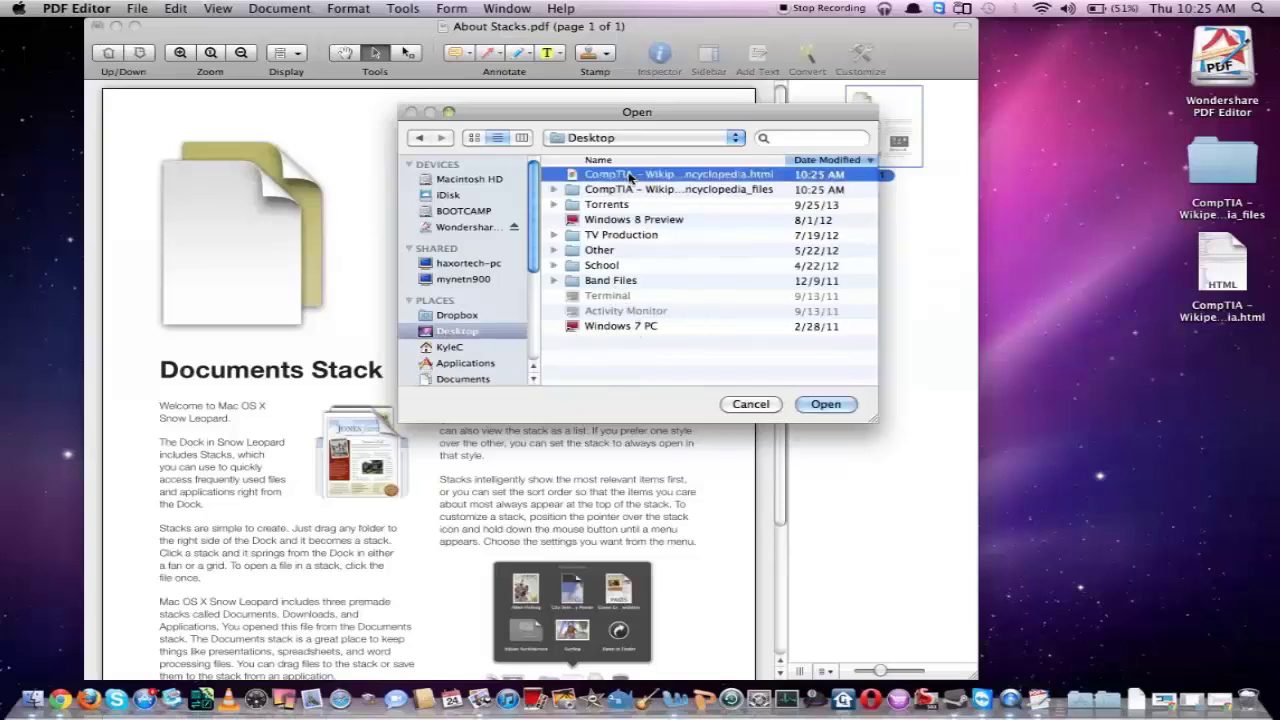
click(823, 404)
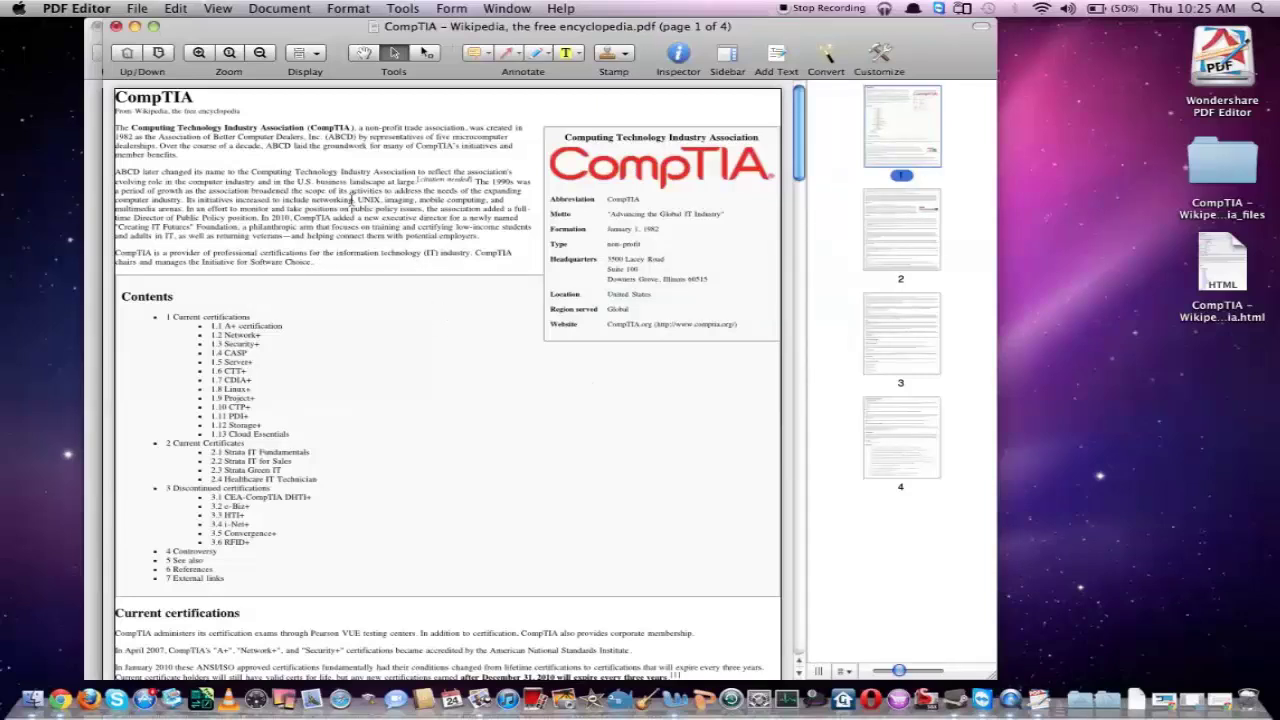
scroll(325, 205, down, 15)
scroll(222, 205, up, 10)
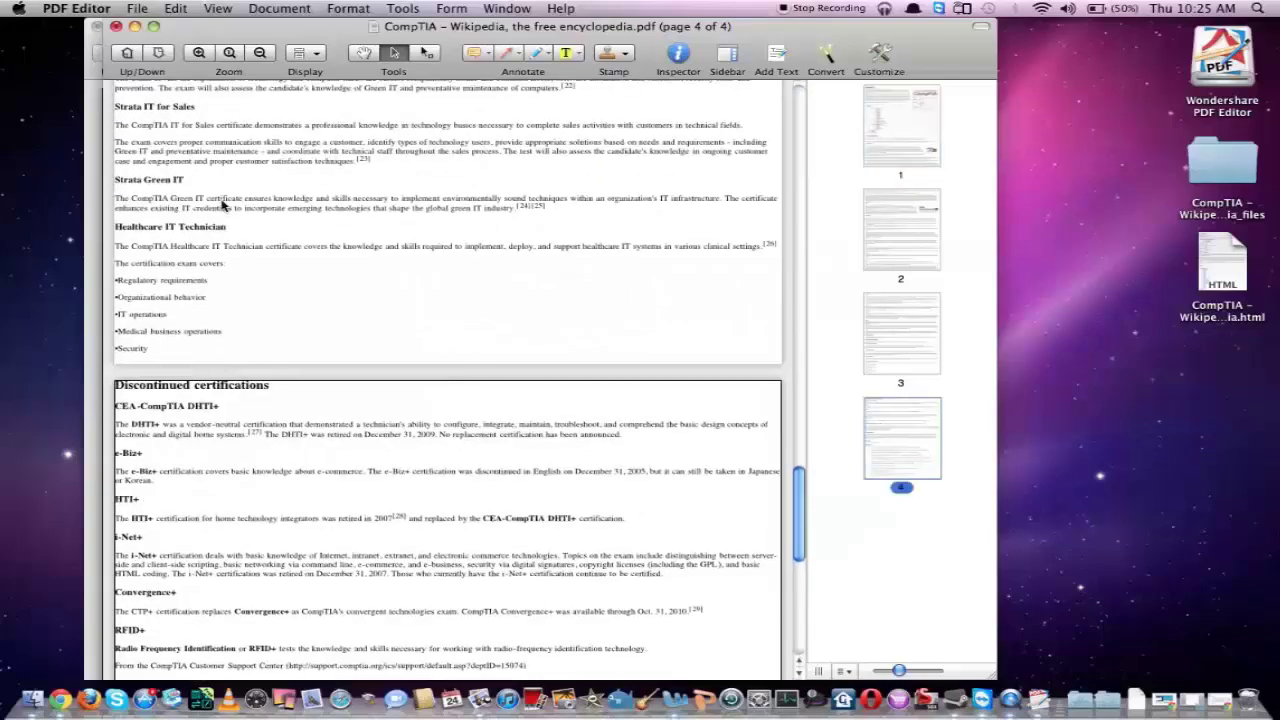
scroll(222, 205, up, 6)
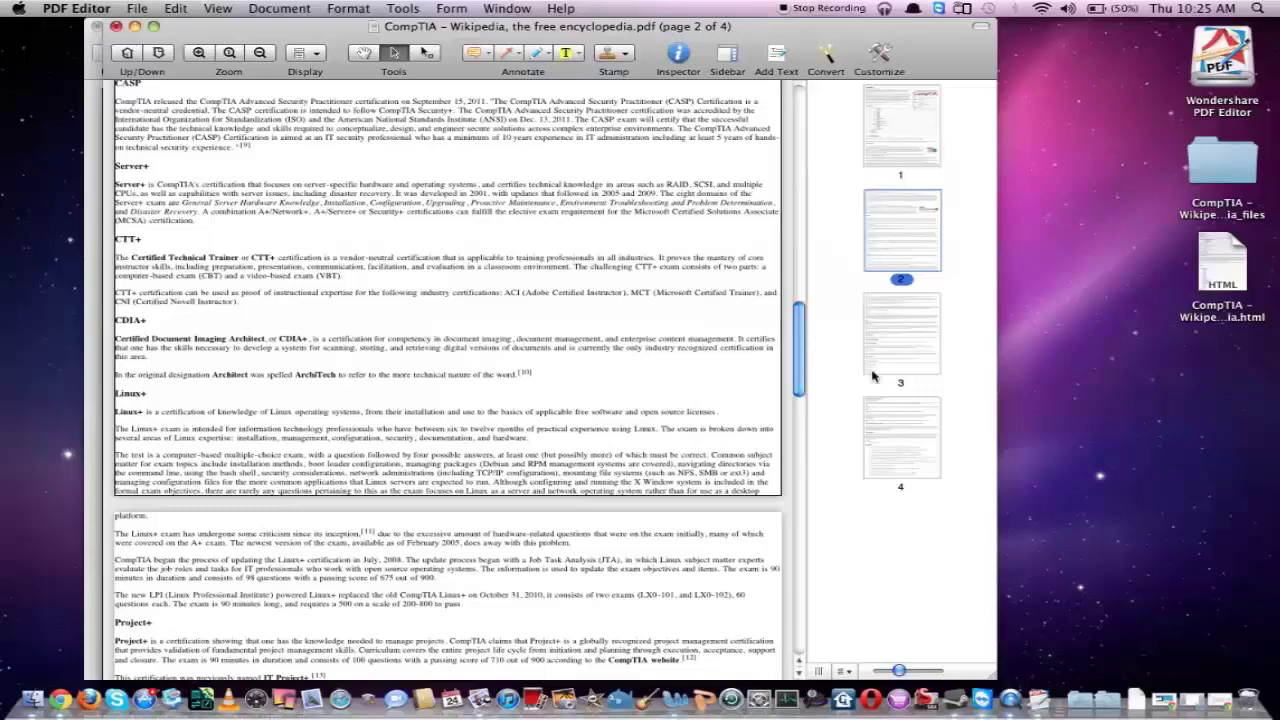
scroll(531, 342, up, 8)
scroll(531, 342, up, 5)
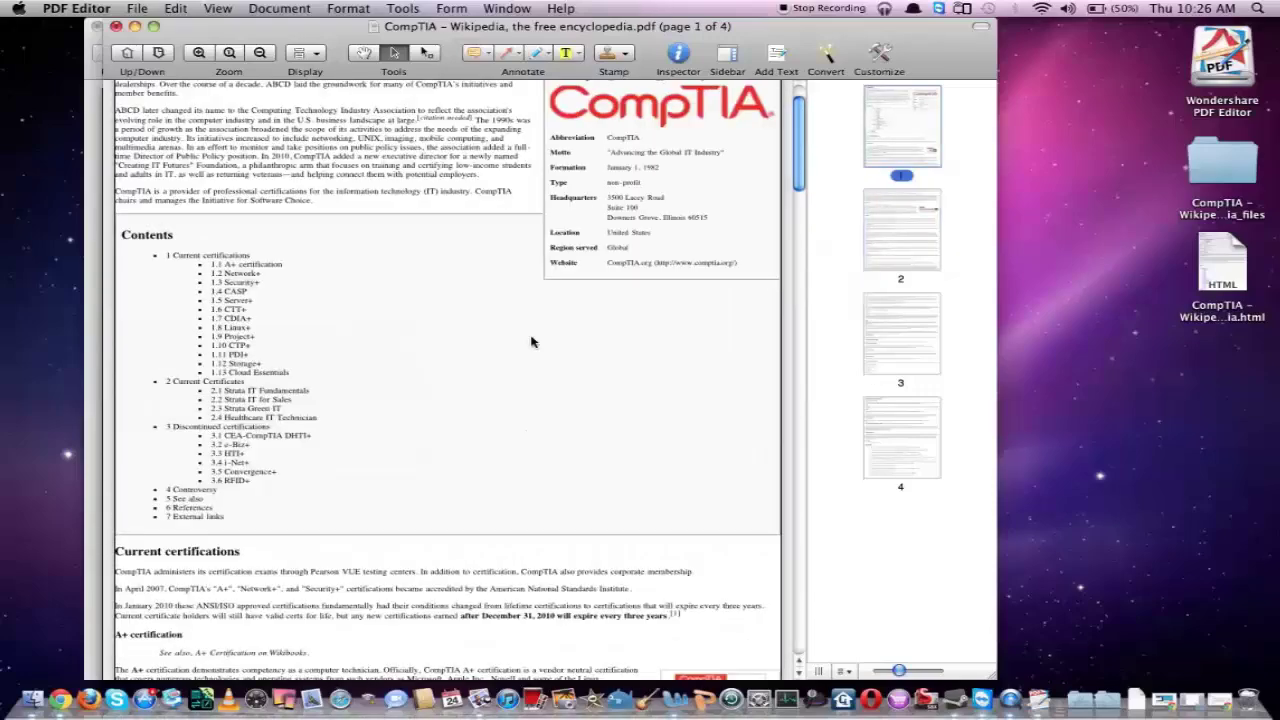